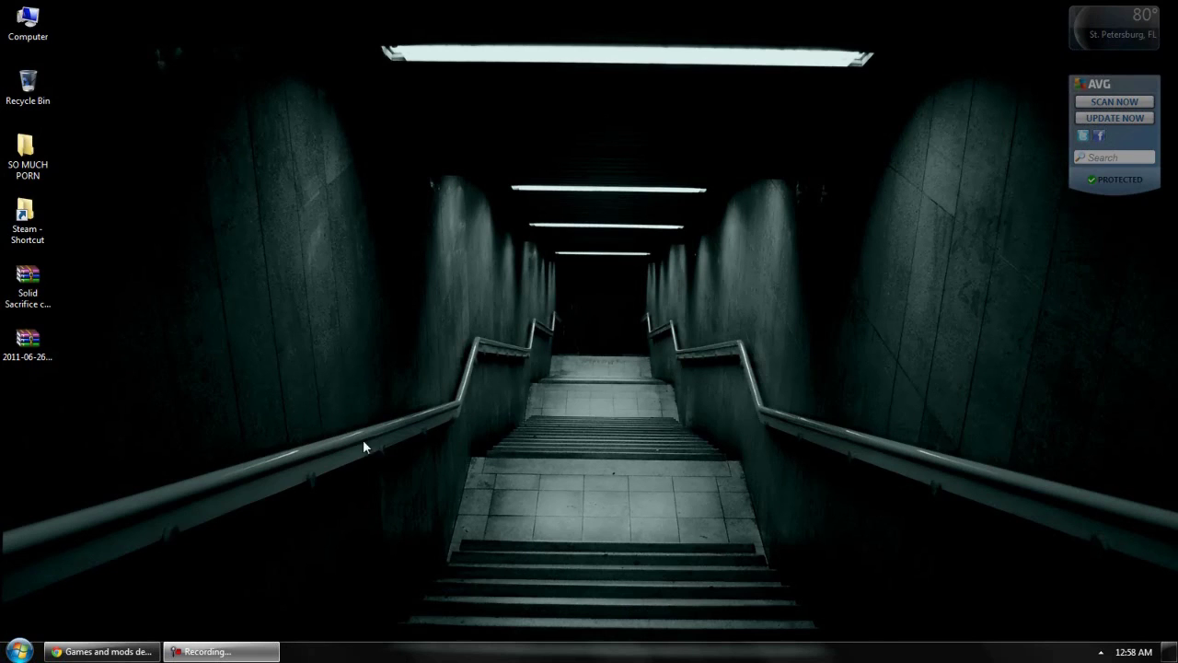
- Restore the Chrome window showing the ModDB home page from the taskbar
{"action": "left_click", "coordinate": [101, 652]}
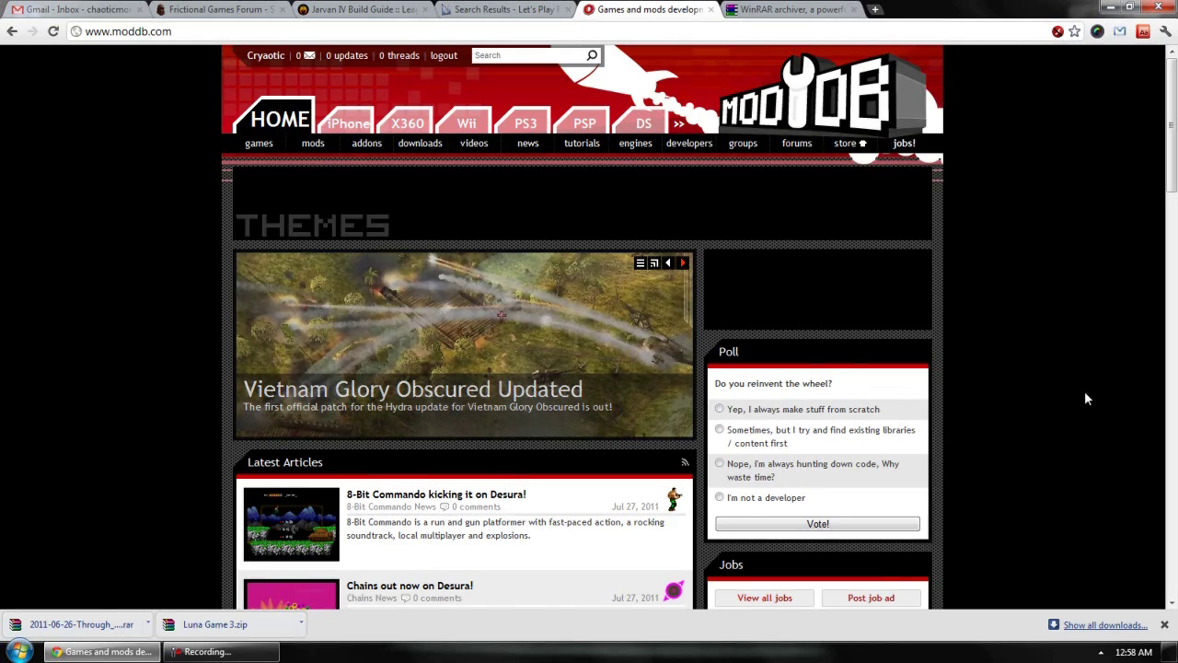
- Filter ModDB's mods list to Amnesia: The Dark Descent and browse the 29 results
{"action": "left_click", "coordinate": [311, 148]}
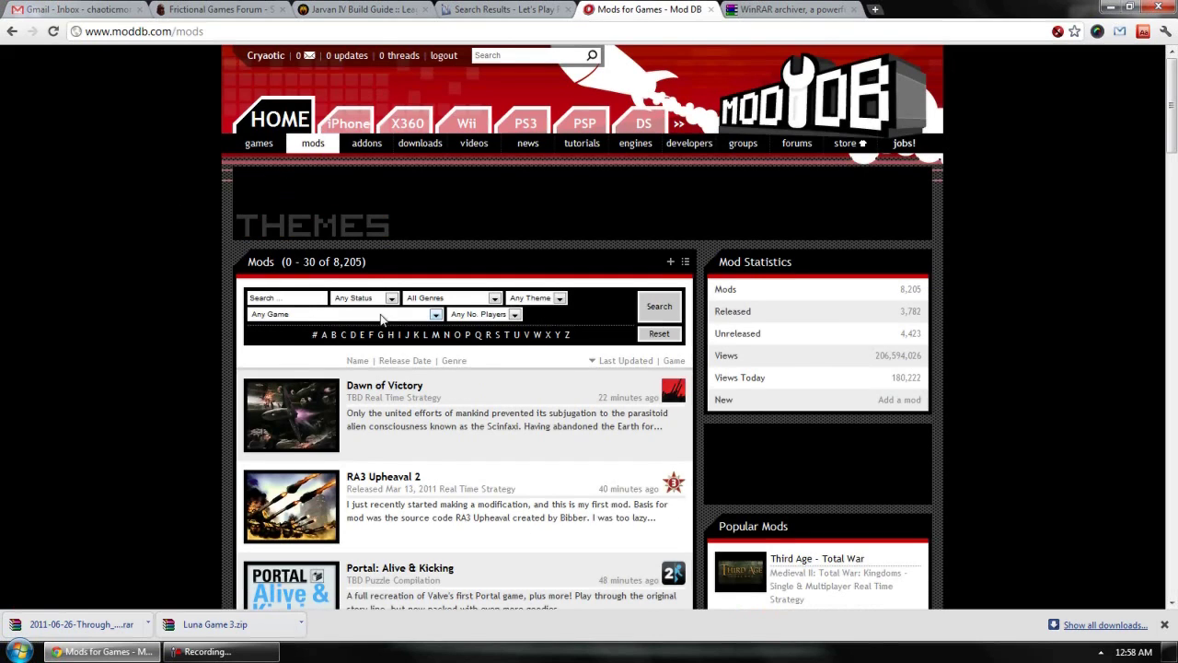
{"action": "left_click", "coordinate": [436, 314]}
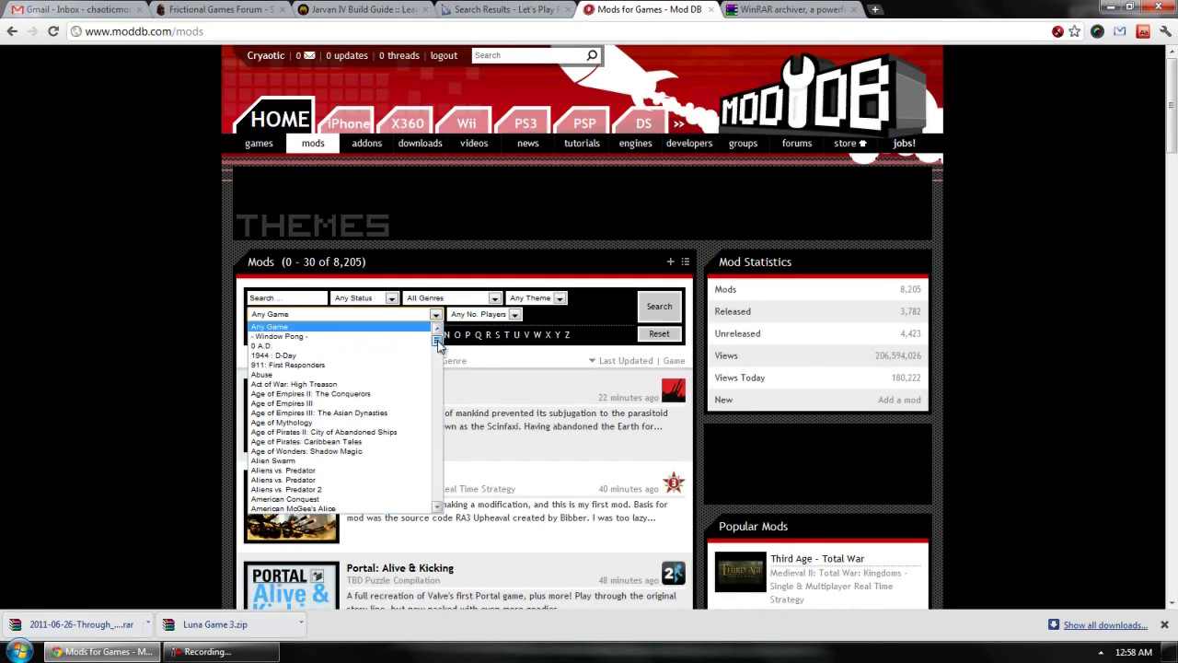
{"action": "scroll", "coordinate": [438, 343], "scroll_direction": "down", "scroll_amount": 1}
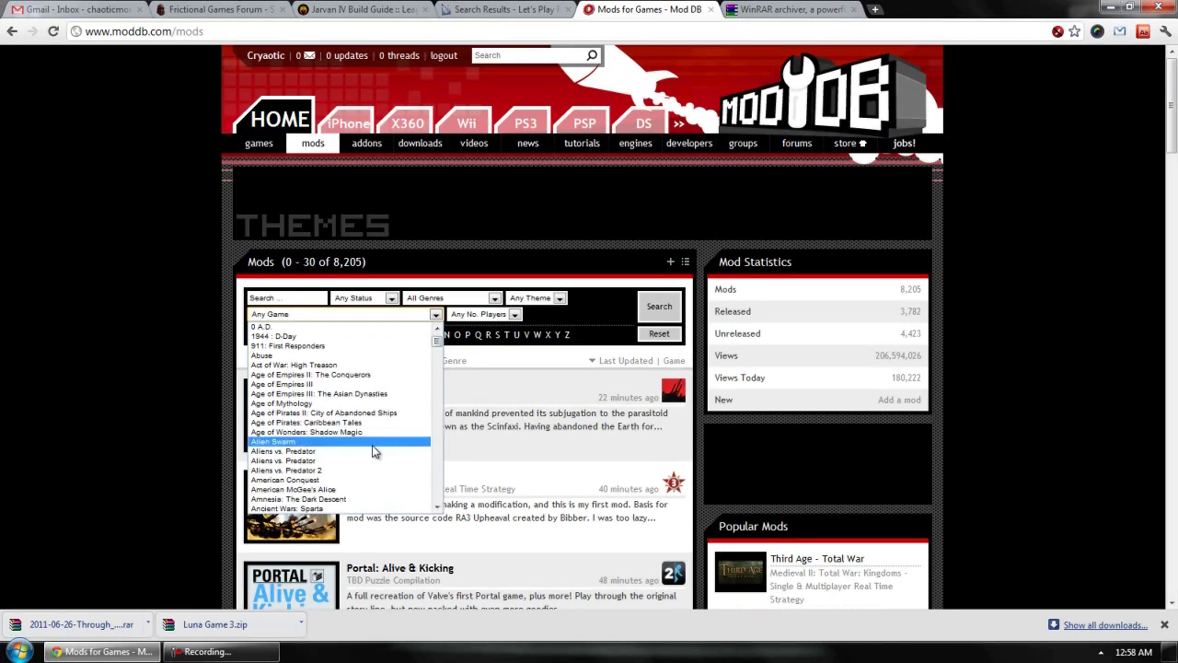
{"action": "left_click", "coordinate": [345, 501]}
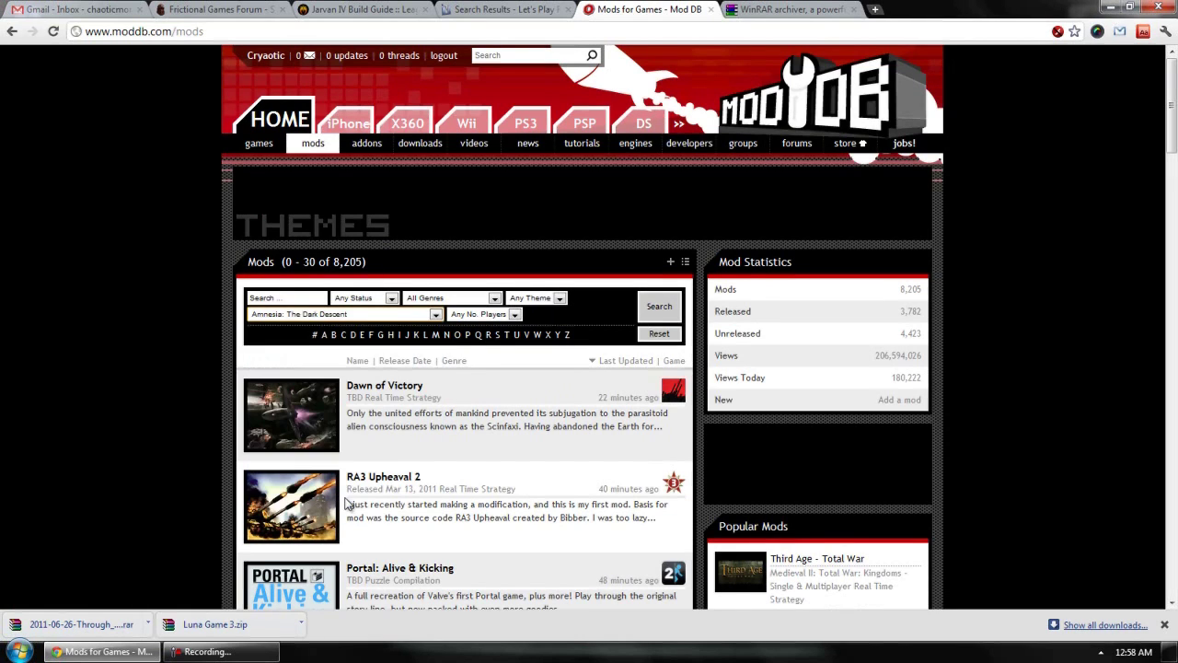
{"action": "left_click", "coordinate": [656, 304]}
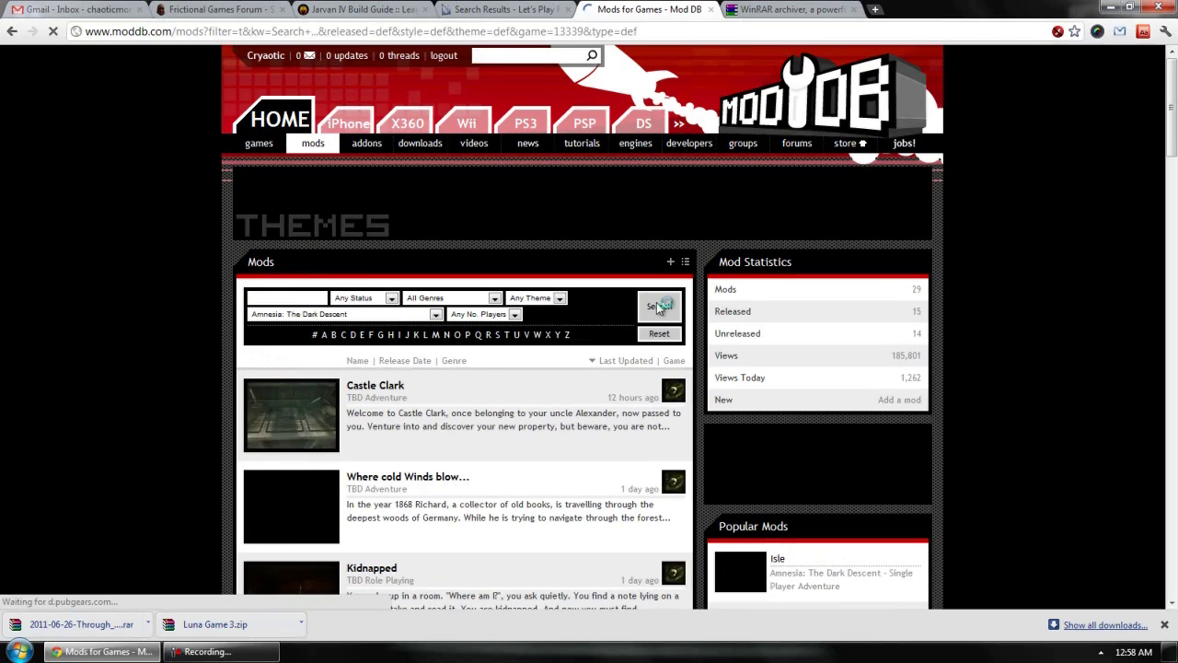
{"action": "scroll", "coordinate": [224, 273], "scroll_direction": "down", "scroll_amount": 3}
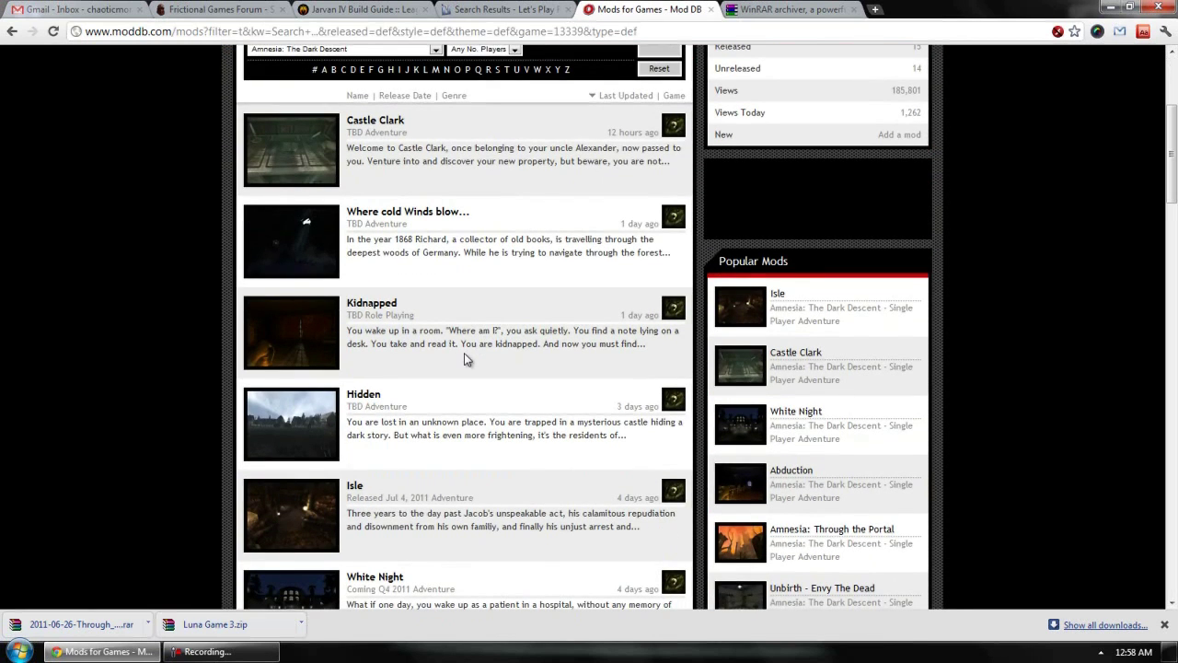
{"action": "scroll", "coordinate": [464, 358], "scroll_direction": "down", "scroll_amount": 1}
- Open the Isle - Full Release download page (Isle.zip, 52.02mb), then the RARLAB WinRAR tab
{"action": "left_click", "coordinate": [354, 400]}
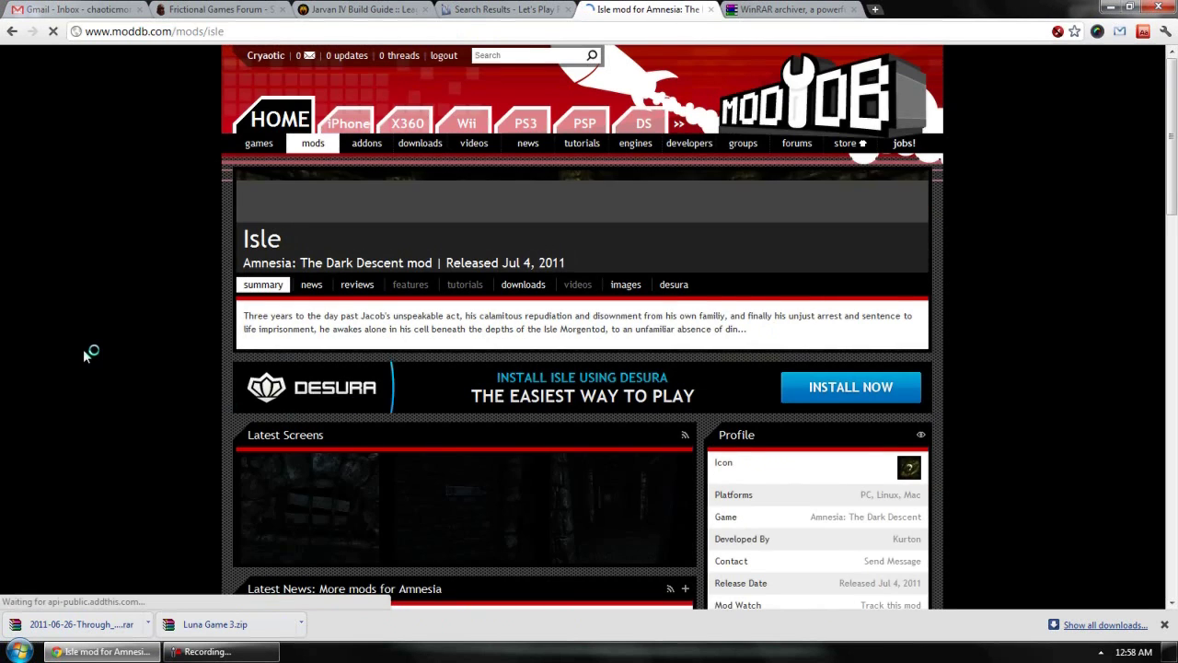
{"action": "scroll", "coordinate": [85, 351], "scroll_direction": "down", "scroll_amount": 2}
{"action": "scroll", "coordinate": [82, 350], "scroll_direction": "down", "scroll_amount": 1}
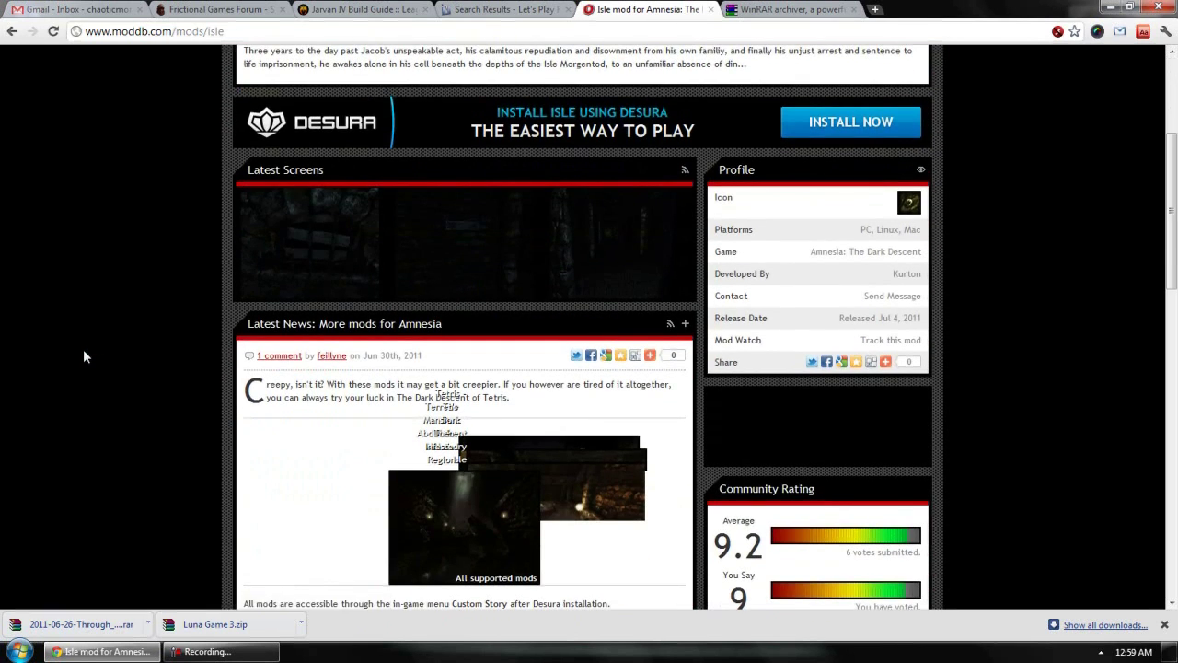
{"action": "scroll", "coordinate": [83, 355], "scroll_direction": "down", "scroll_amount": 3}
{"action": "scroll", "coordinate": [83, 356], "scroll_direction": "down", "scroll_amount": 1}
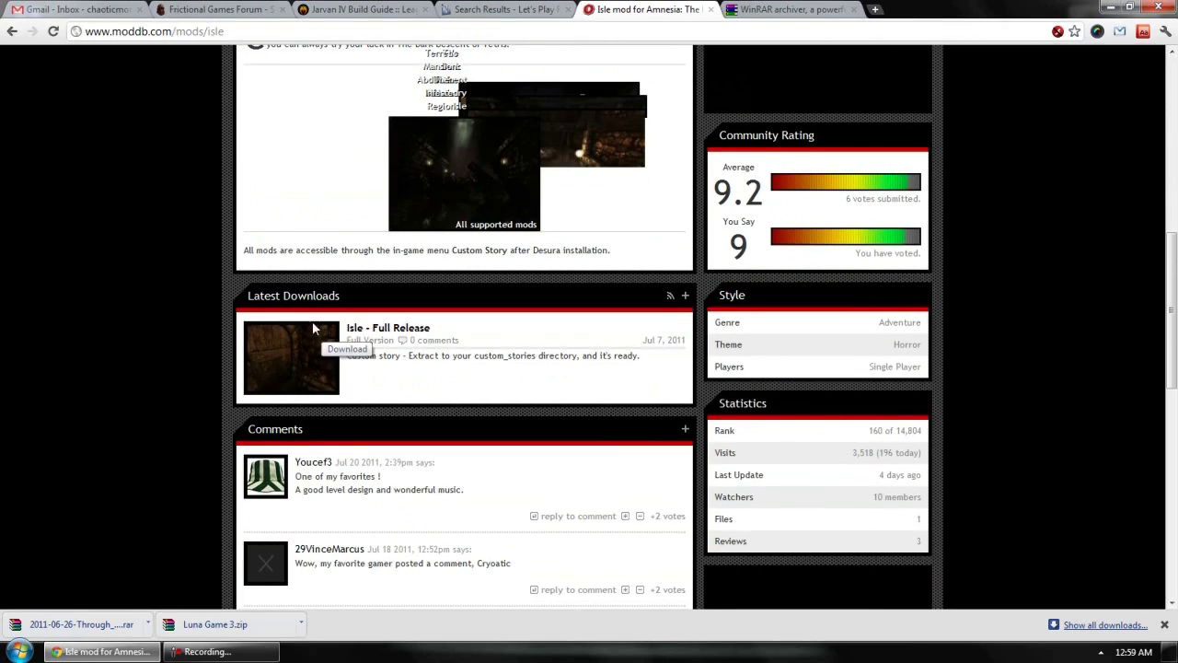
{"action": "left_click", "coordinate": [378, 329]}
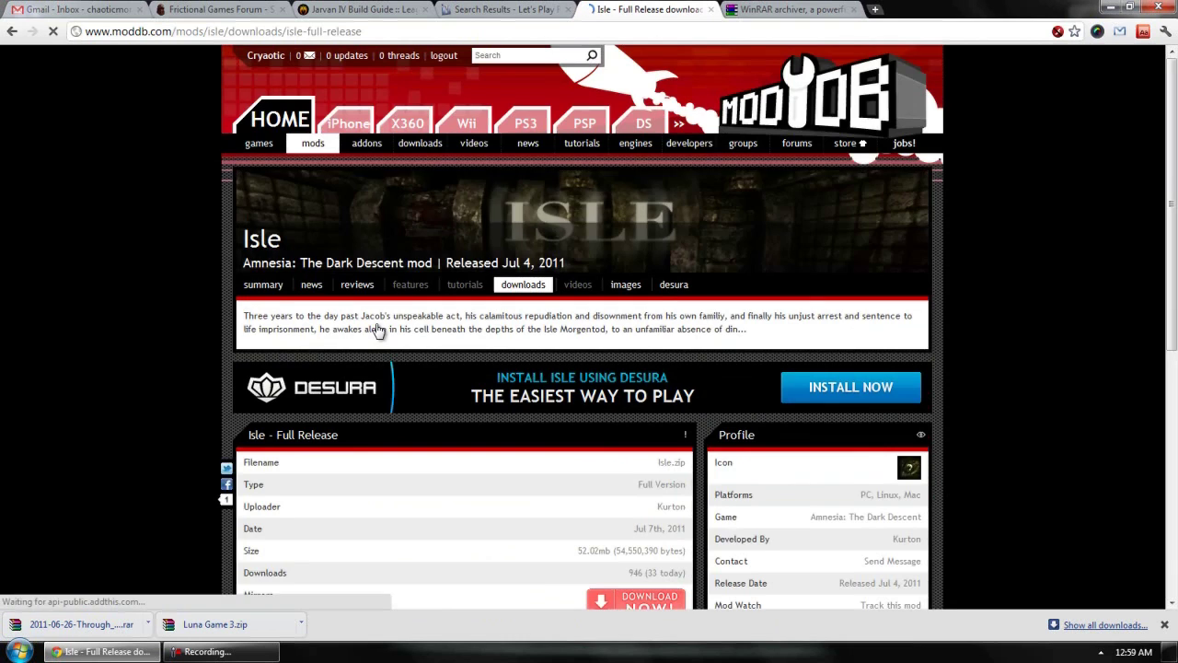
{"action": "scroll", "coordinate": [176, 289], "scroll_direction": "down", "scroll_amount": 3}
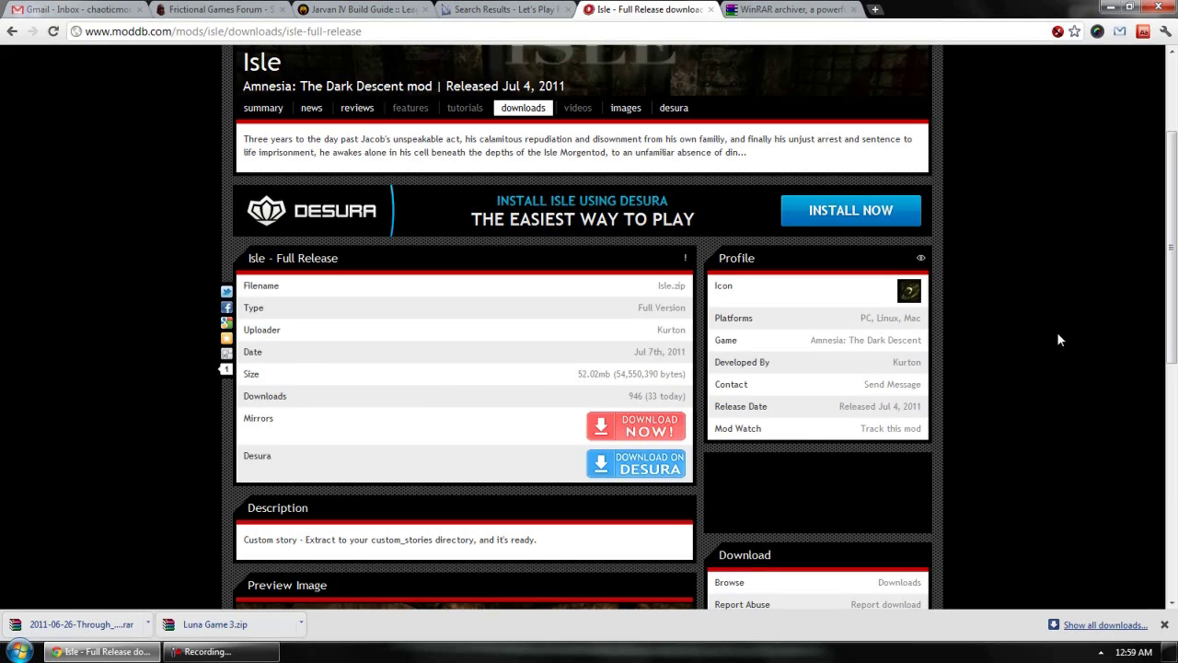
{"action": "left_click", "coordinate": [825, 11]}
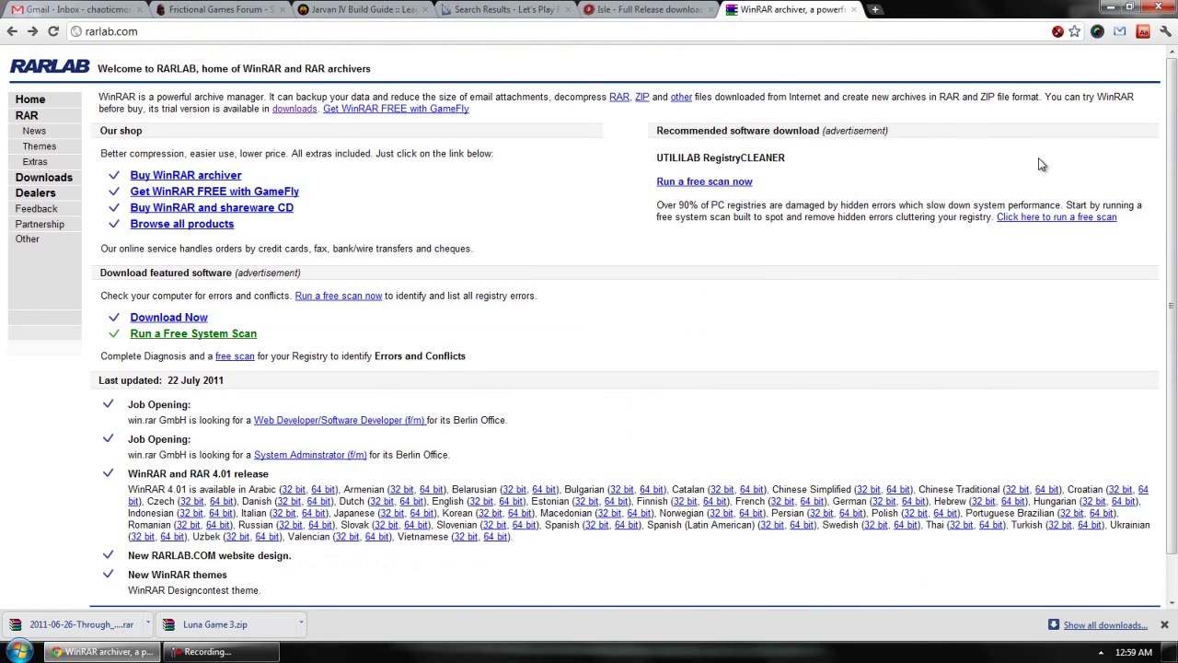
- Open RARLAB's downloads page listing WinRAR 4.01, then minimize Chrome
{"action": "left_click", "coordinate": [67, 178]}
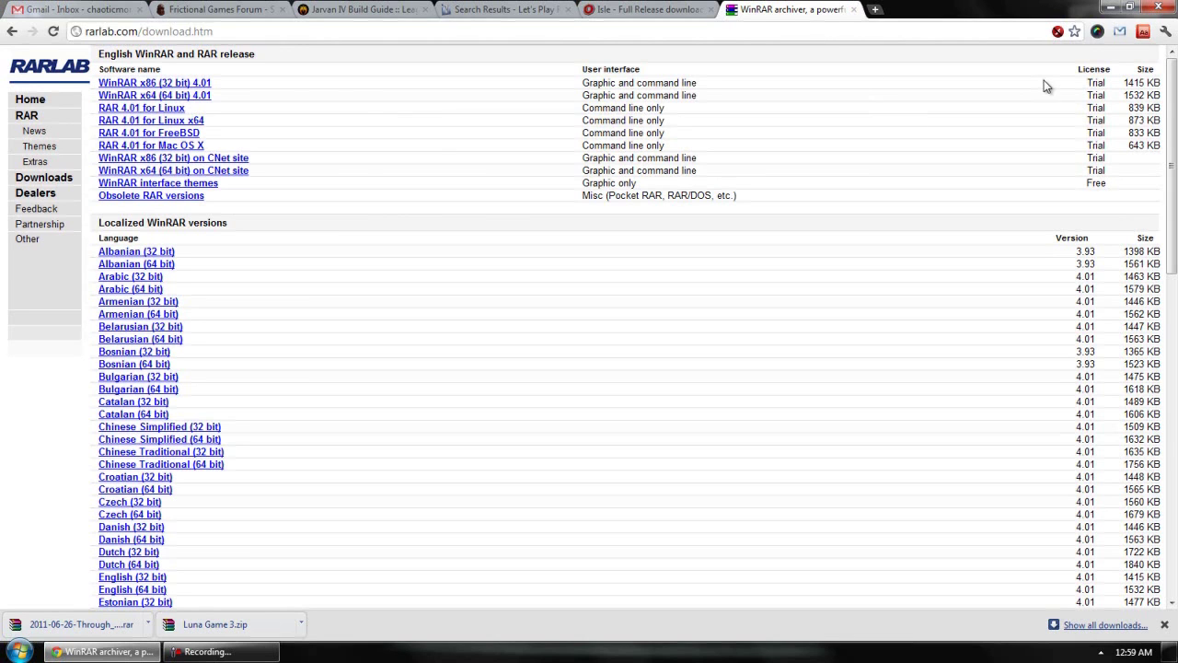
{"action": "left_click", "coordinate": [1109, 8]}
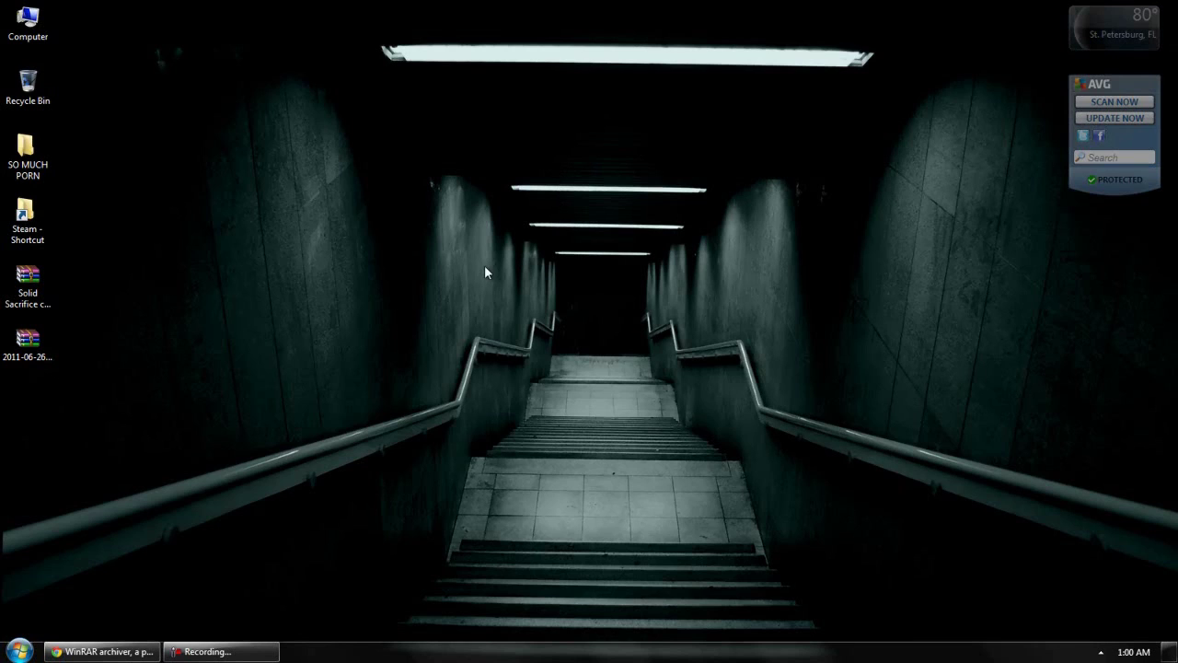
- Navigate from the Steam shortcut through steamapps\common\amnesia the dark descent into custom_stories
{"action": "double_click", "coordinate": [28, 219]}
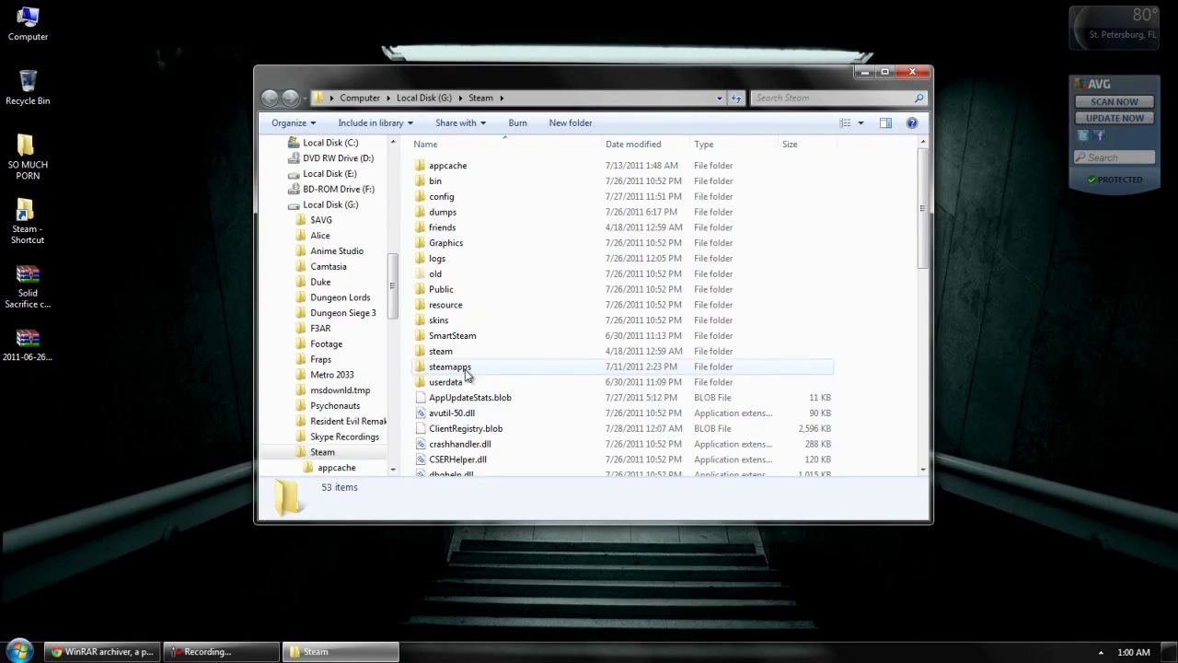
{"action": "double_click", "coordinate": [458, 368]}
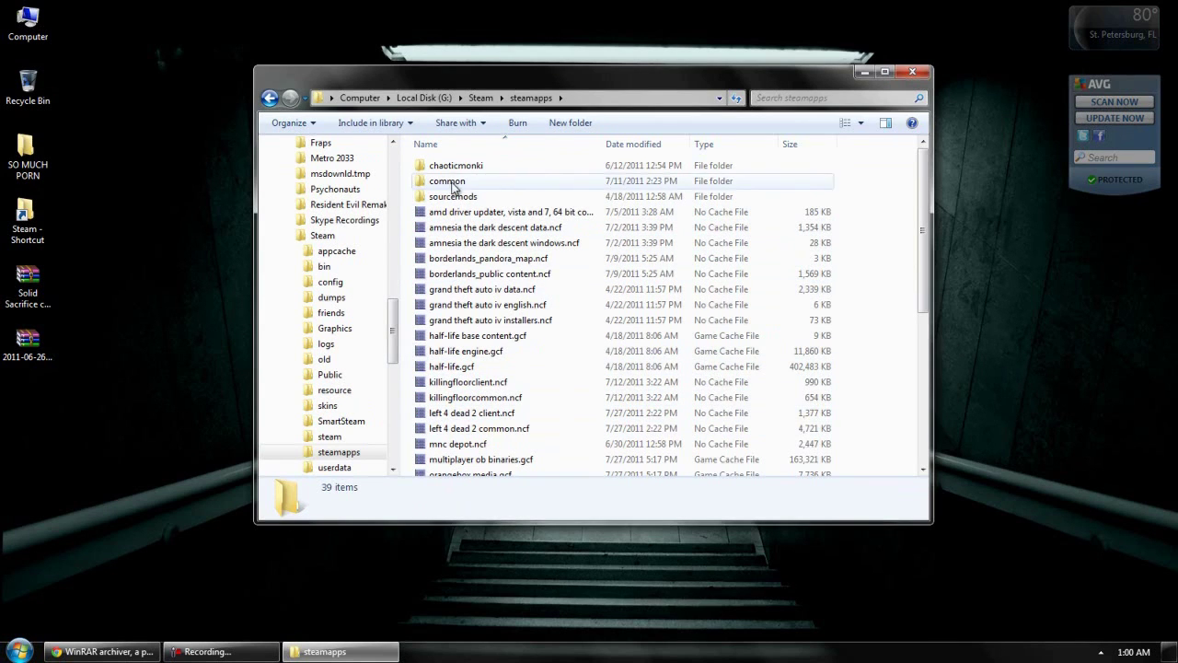
{"action": "double_click", "coordinate": [448, 182]}
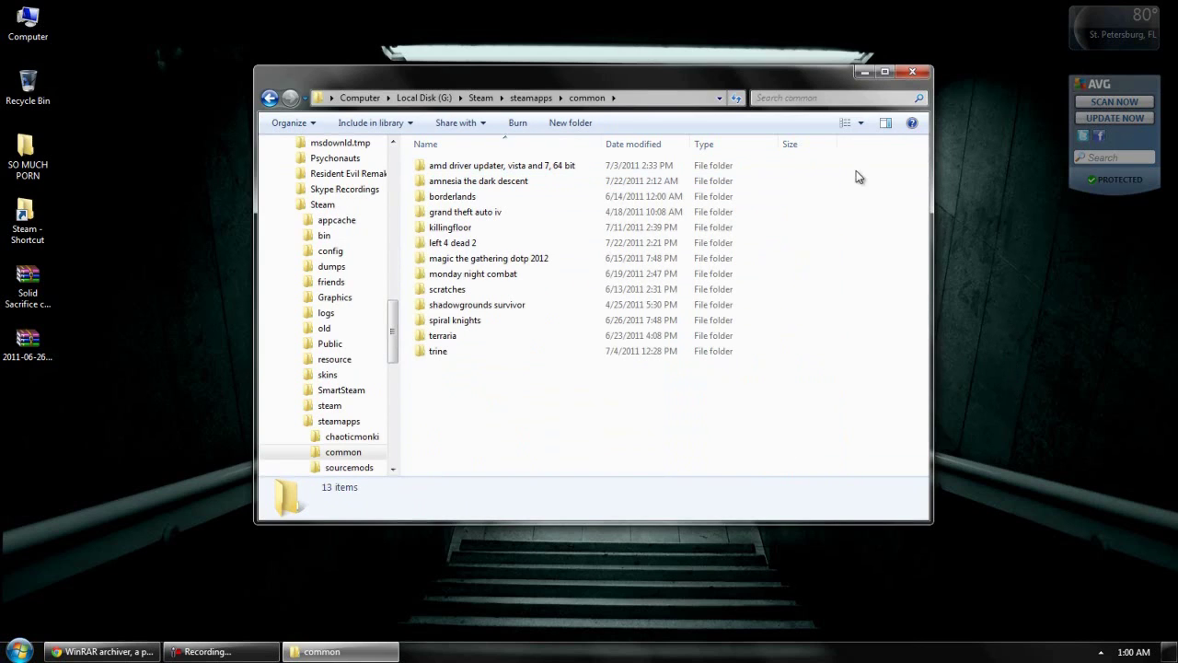
{"action": "mouse_move", "coordinate": [480, 183]}
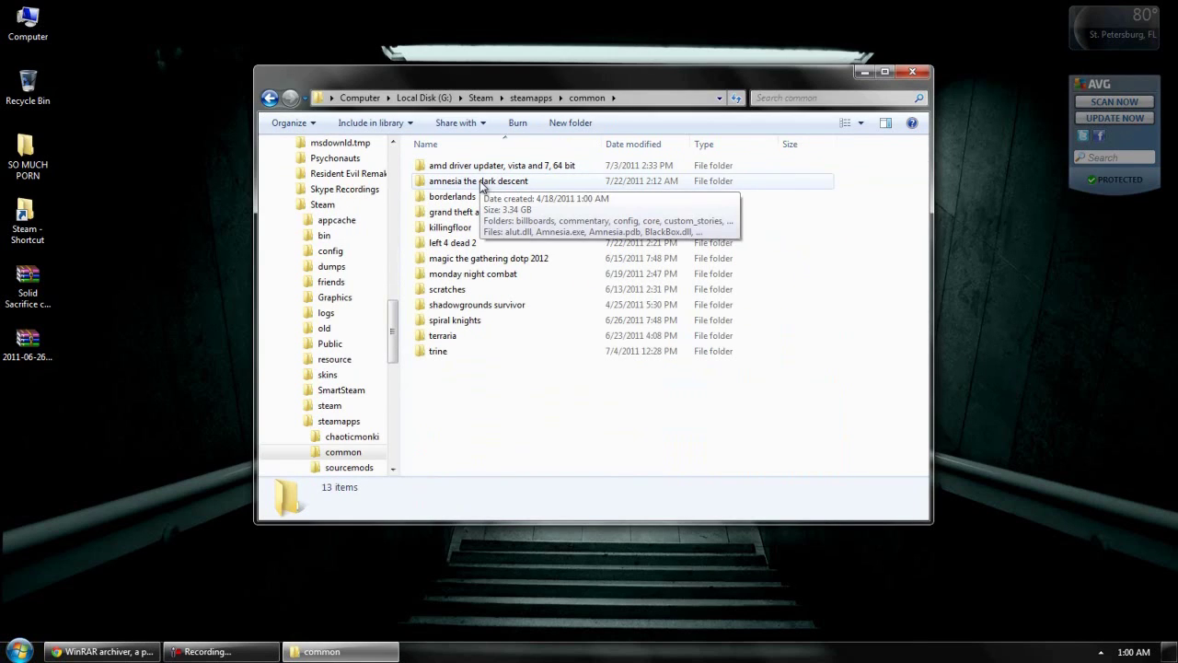
{"action": "double_click", "coordinate": [479, 182]}
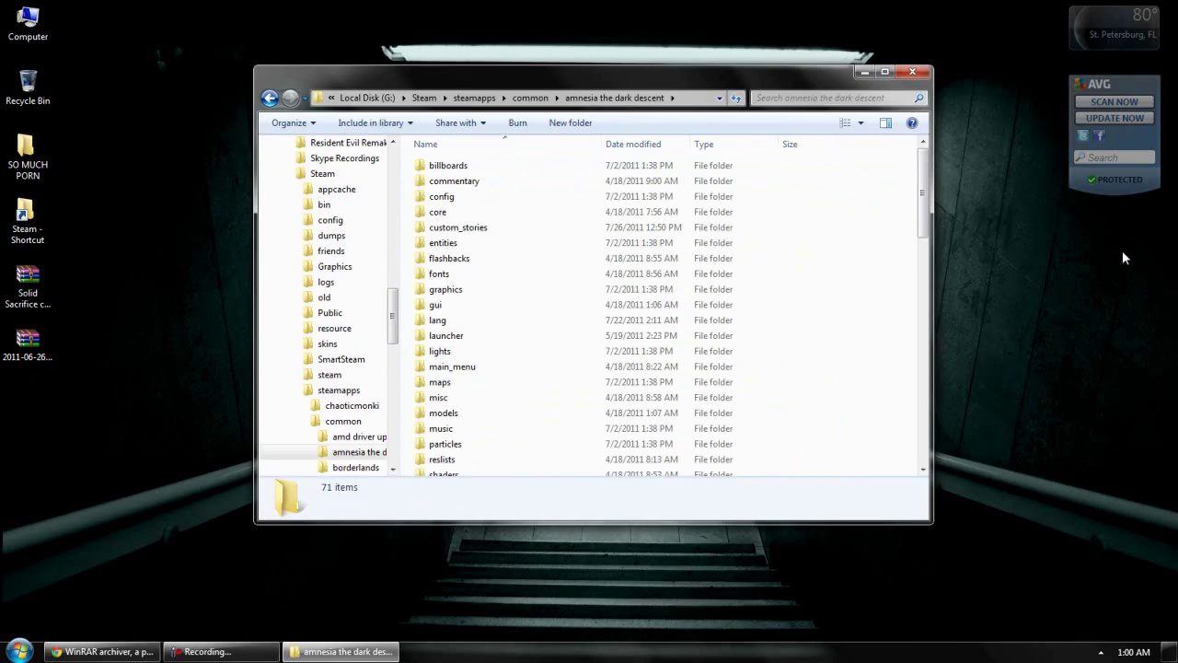
{"action": "double_click", "coordinate": [458, 227]}
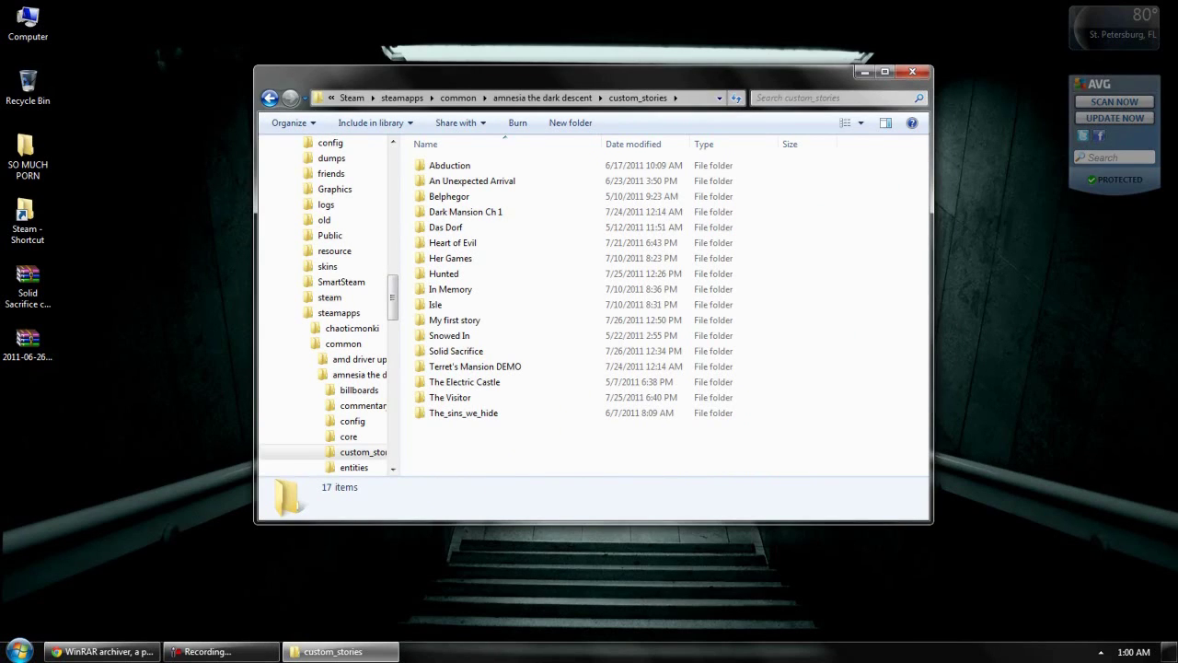
- Drag the Solid Sacrifice folder from Solid Sacrifice chapter 1.rar into custom_stories, confirm the folder replace, and close WinRAR
{"action": "double_click", "coordinate": [25, 290]}
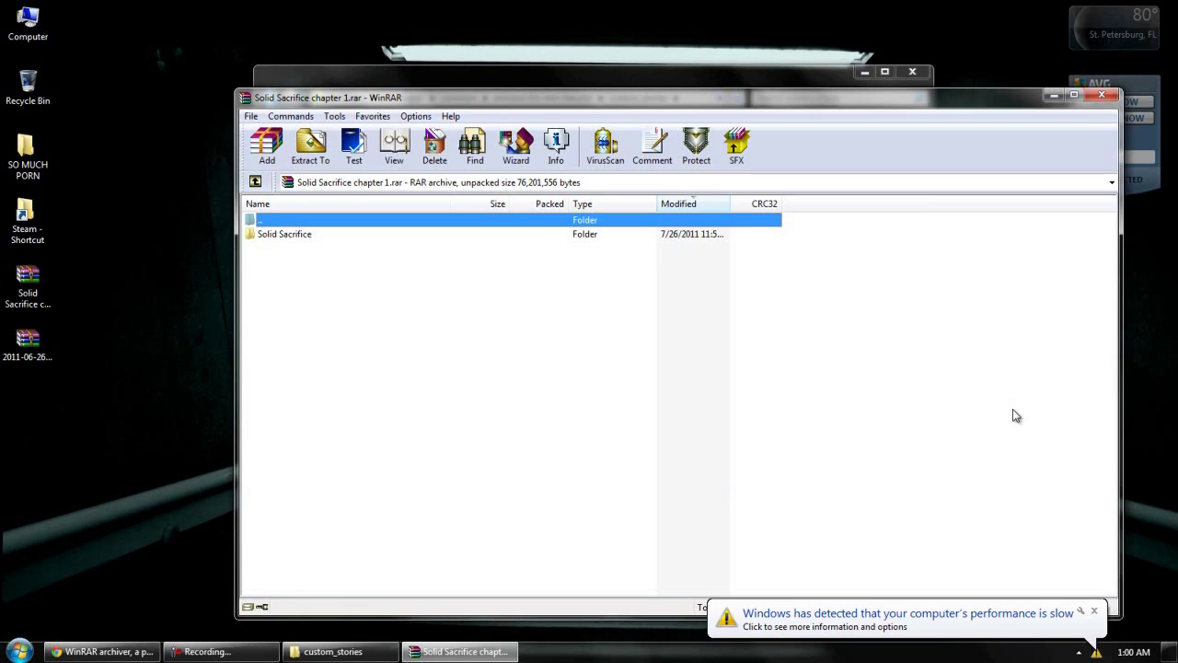
{"action": "left_click", "coordinate": [1094, 611]}
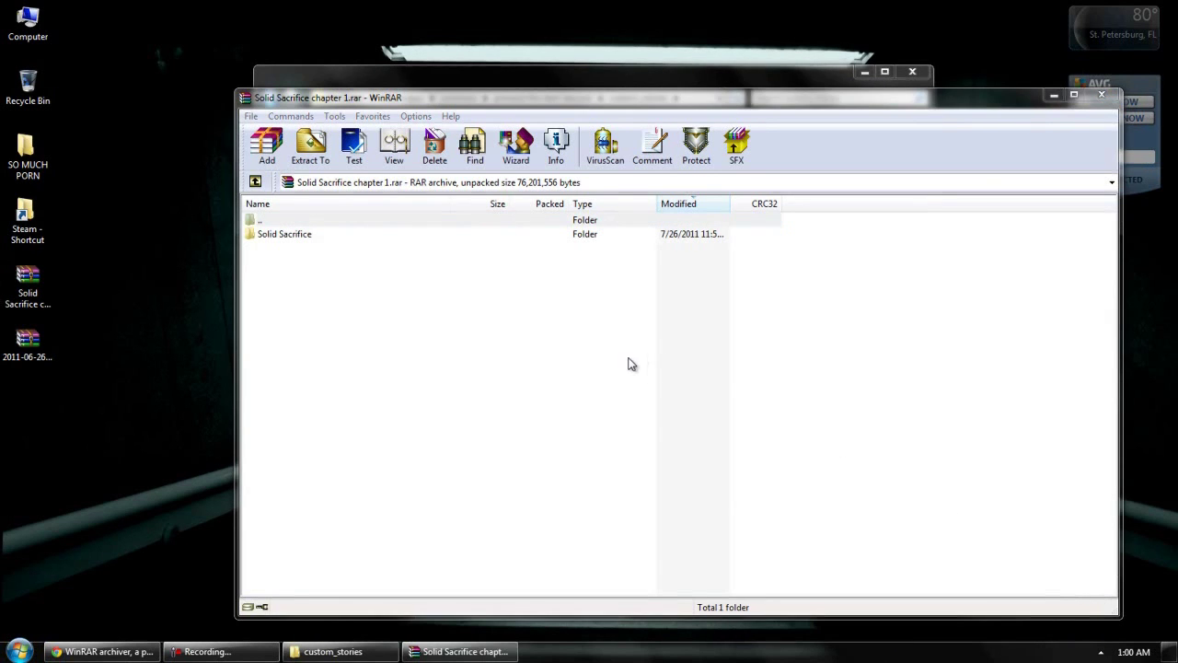
{"action": "left_click_drag", "start_coordinate": [460, 103], "coordinate": [975, 129]}
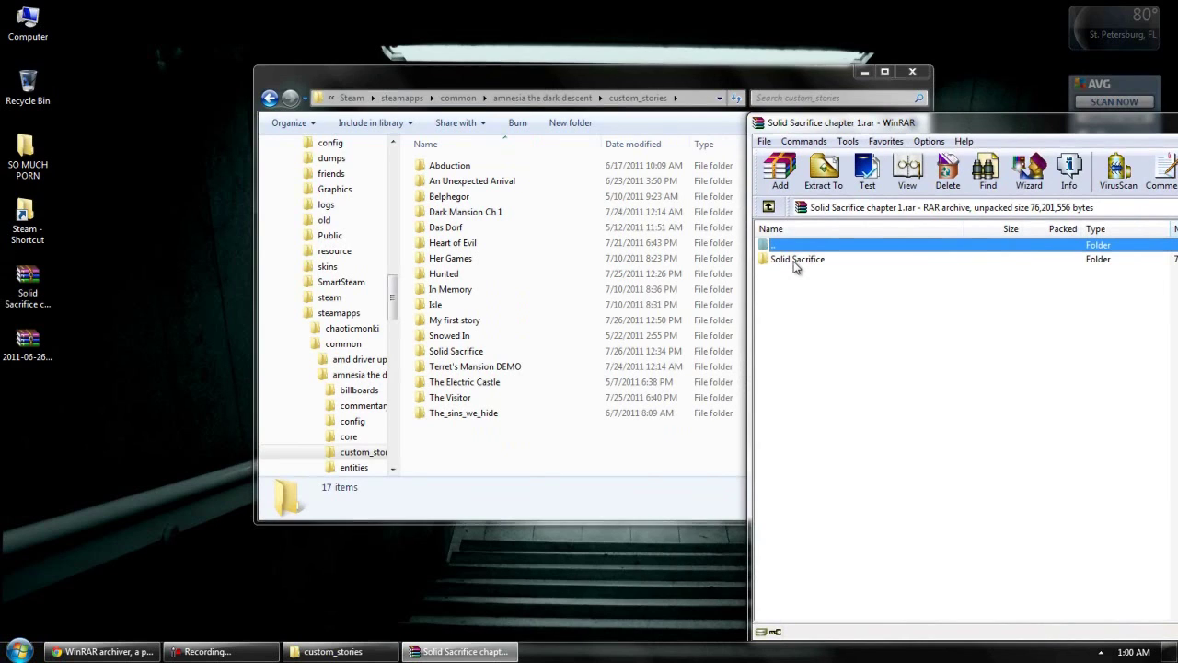
{"action": "left_click_drag", "start_coordinate": [796, 267], "coordinate": [445, 440]}
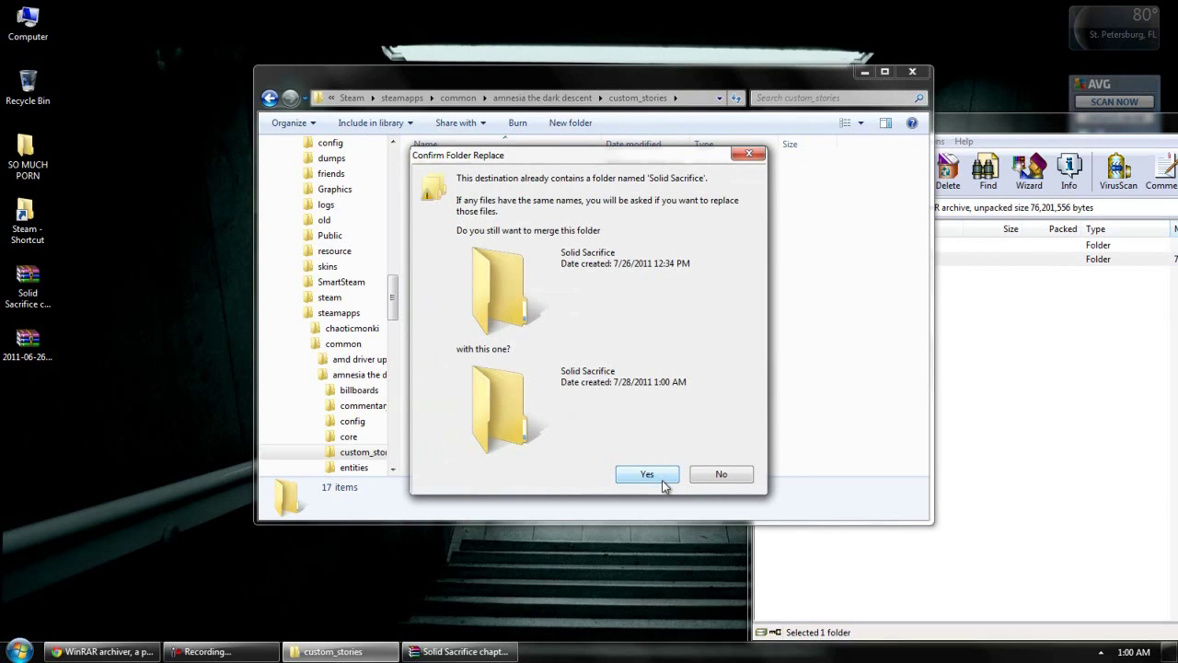
{"action": "left_click", "coordinate": [716, 475]}
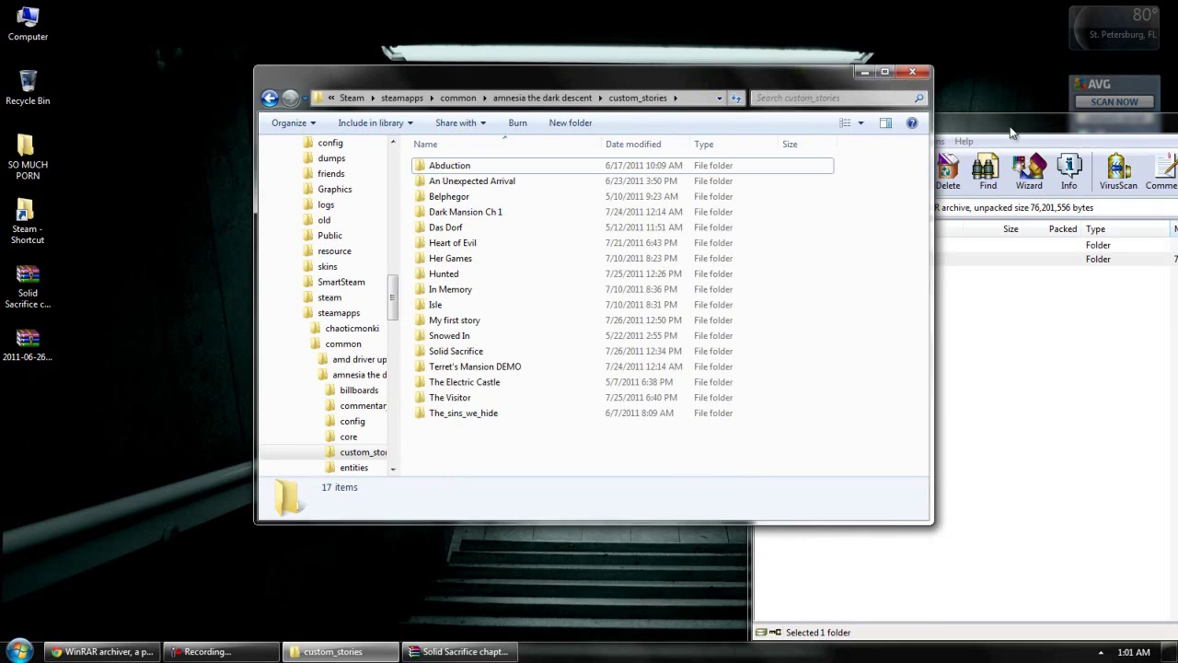
{"action": "left_click_drag", "start_coordinate": [1013, 134], "coordinate": [534, 173]}
{"action": "key", "text": "Escape"}
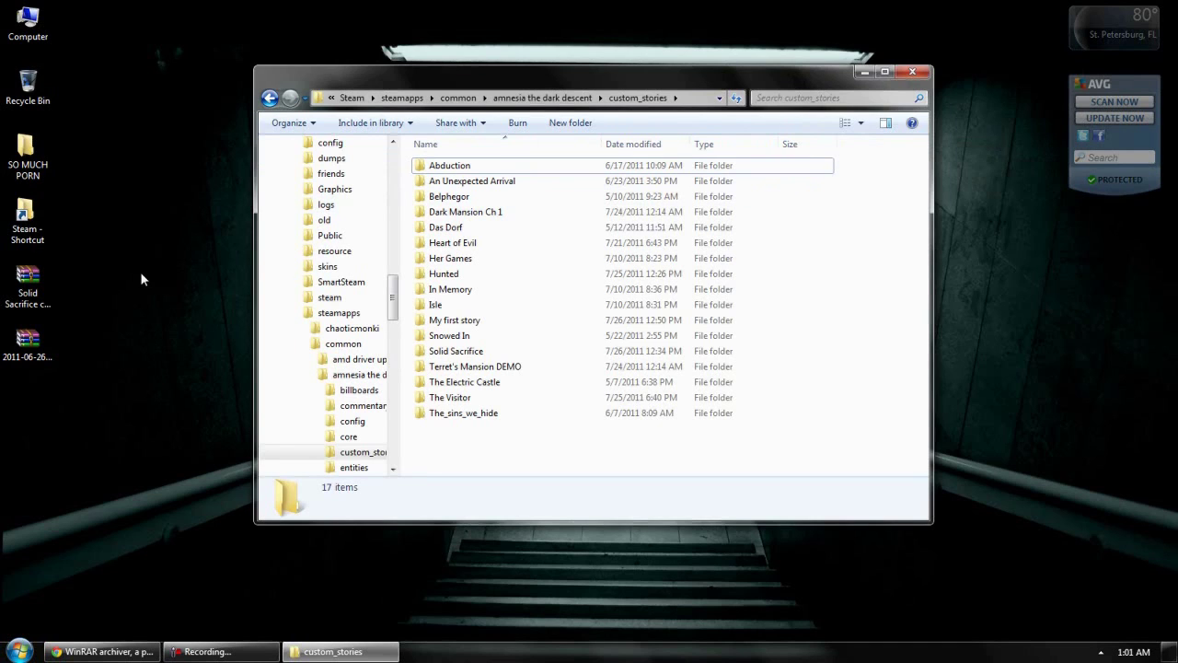
- Open Through_the_Portal_v2.1.rar, enter its Through the Portal v2.1 folder, and view ReadMe.txt
{"action": "left_click", "coordinate": [37, 340]}
{"action": "double_click", "coordinate": [37, 340]}
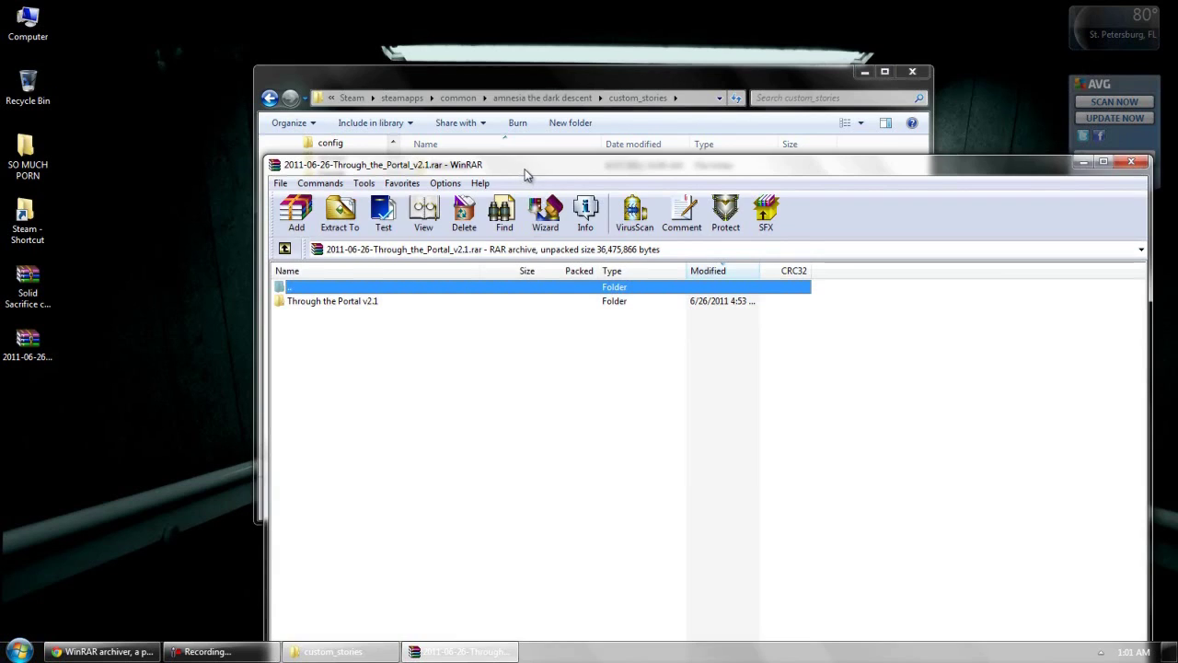
{"action": "left_click_drag", "start_coordinate": [525, 174], "coordinate": [936, 192]}
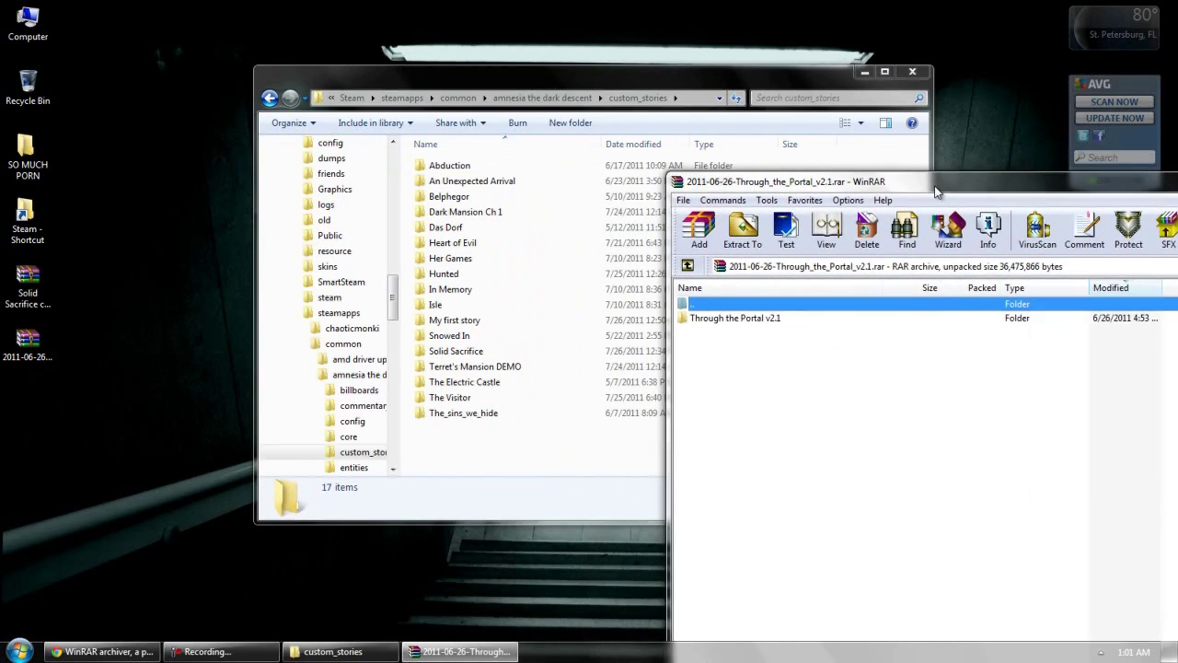
{"action": "double_click", "coordinate": [803, 316]}
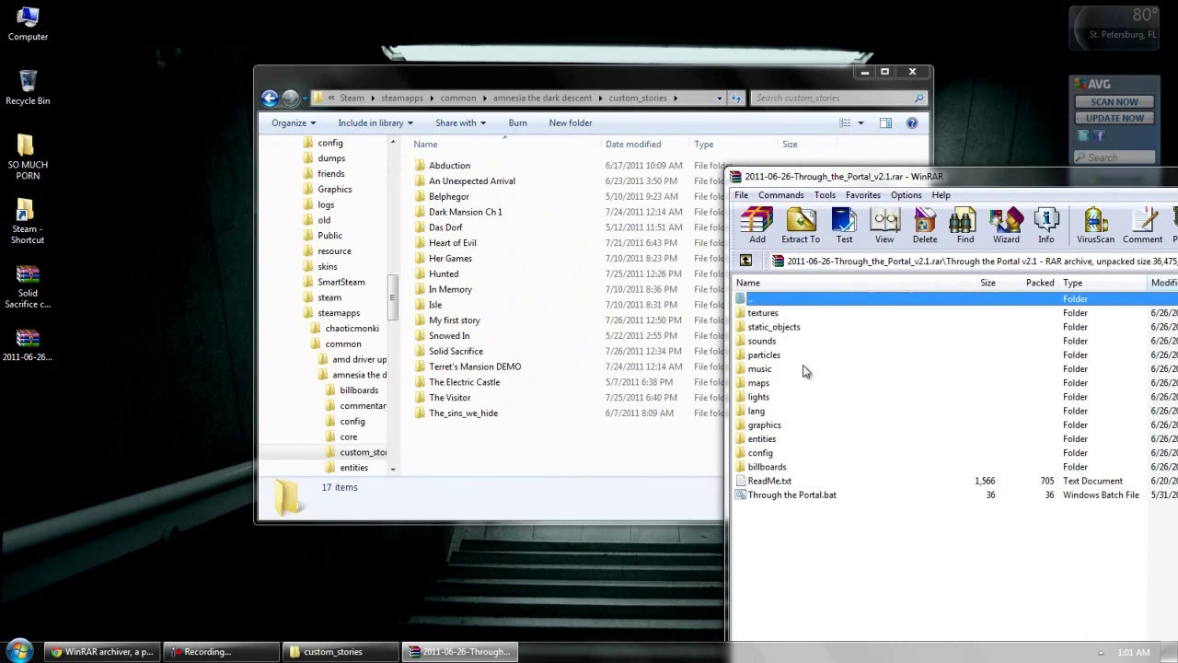
{"action": "left_click", "coordinate": [783, 482]}
{"action": "double_click", "coordinate": [783, 481]}
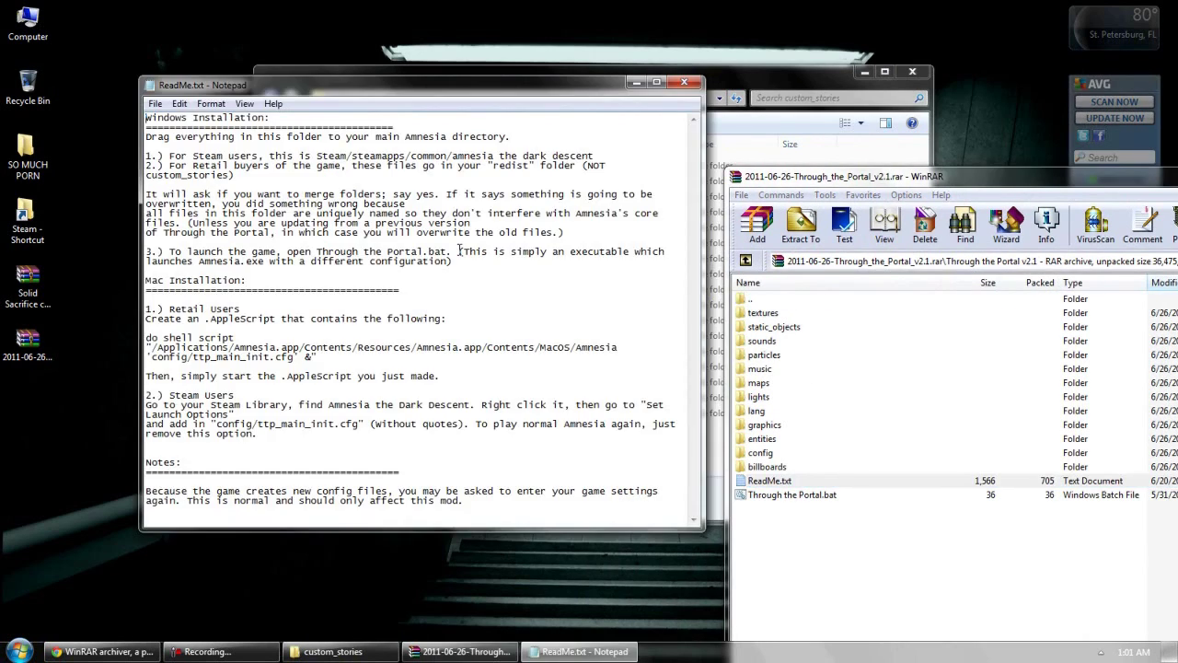
- Close the ReadMe, go back to the amnesia the dark descent folder, and refocus the WinRAR archive
{"action": "left_click", "coordinate": [683, 83]}
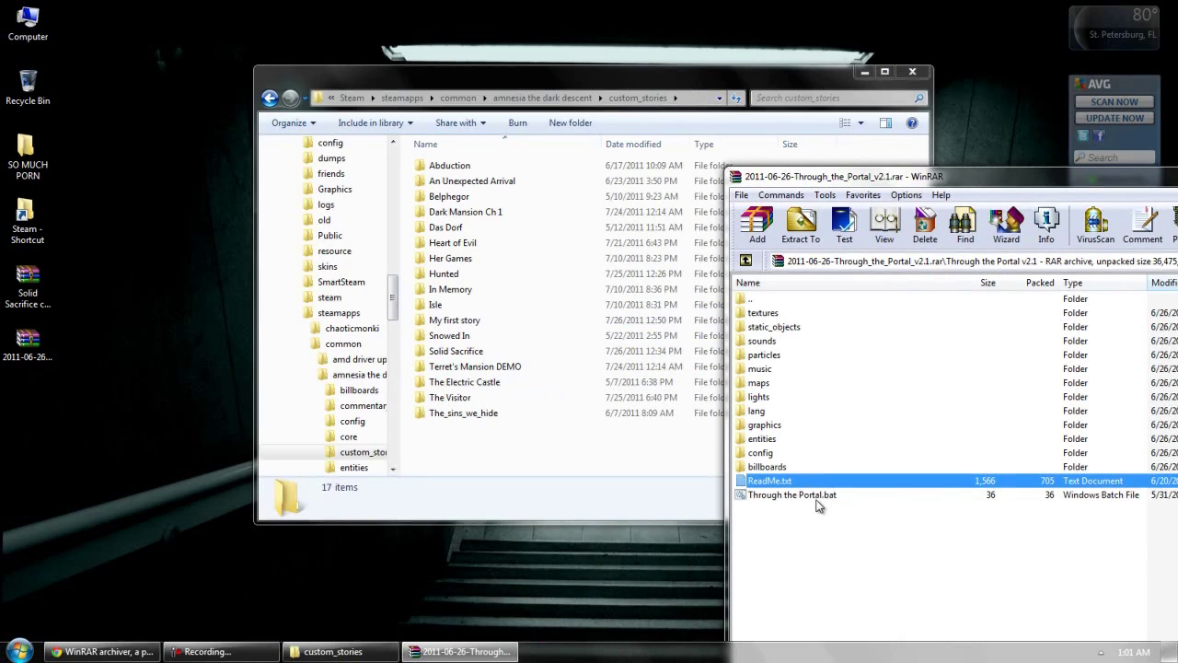
{"action": "left_click", "coordinate": [271, 98]}
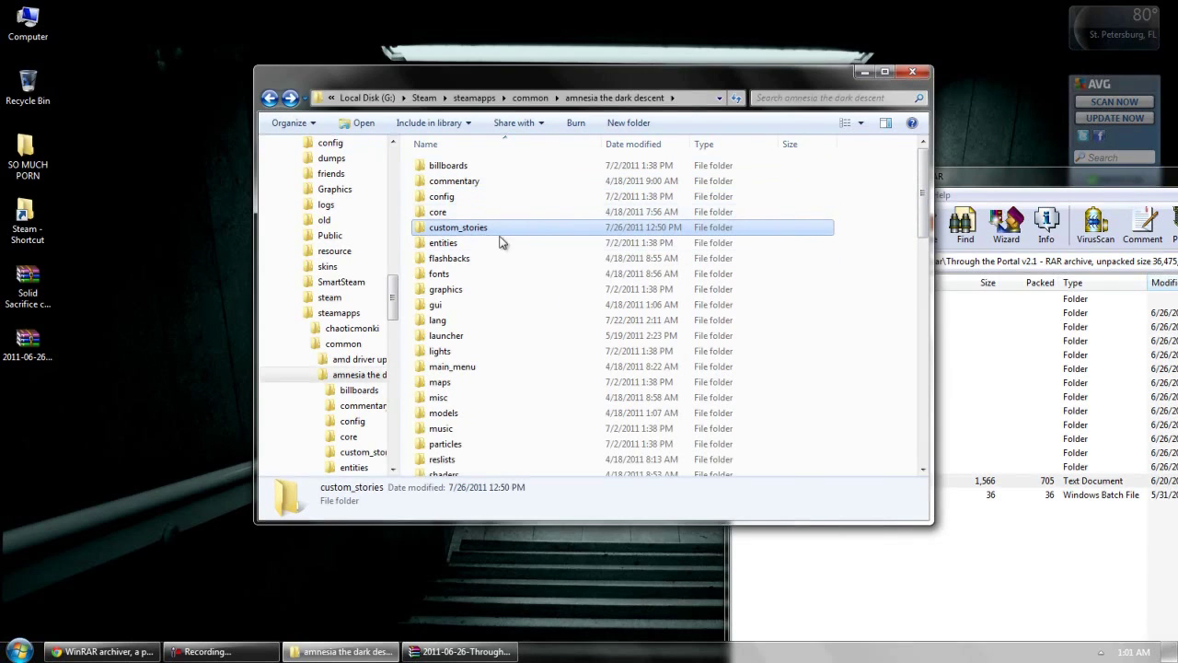
{"action": "left_click", "coordinate": [872, 313]}
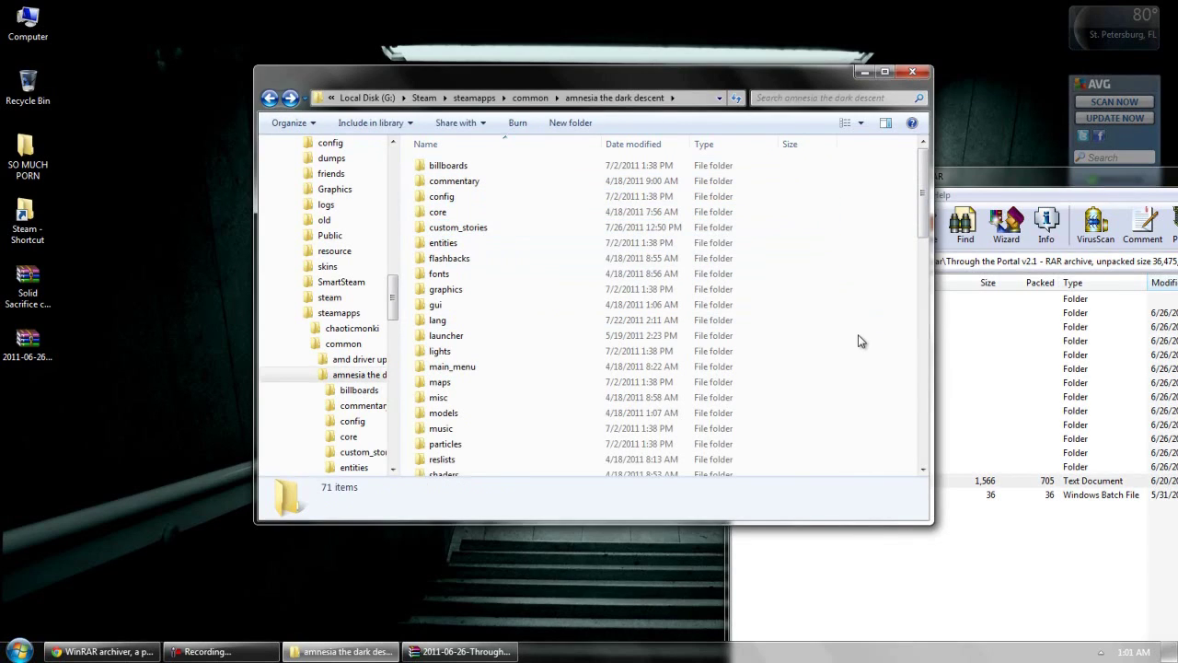
{"action": "left_click", "coordinate": [957, 186]}
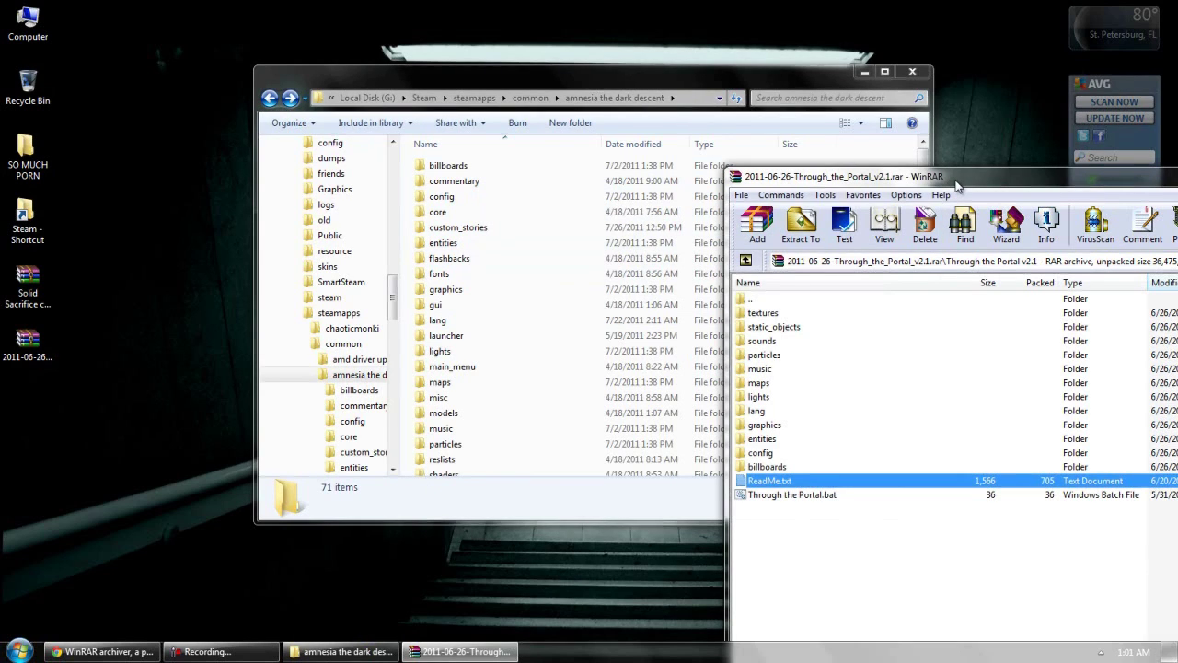
{"action": "left_click", "coordinate": [811, 535]}
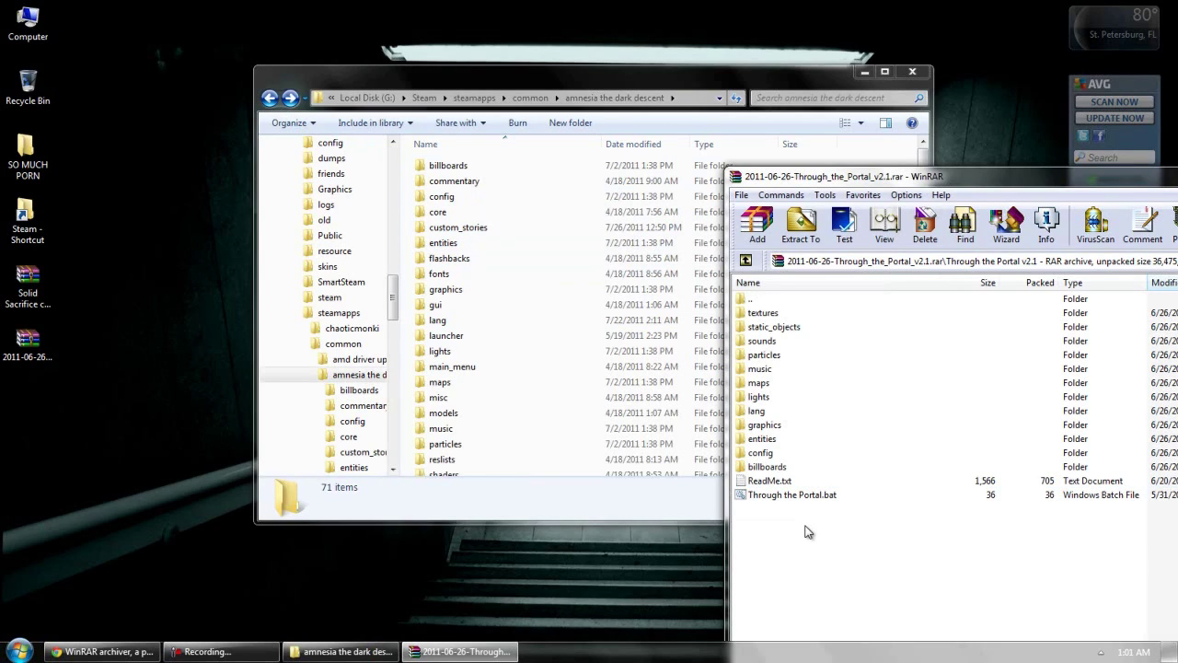
- Box-select all 14 entries of the Through the Portal v2.1 archive folder
{"action": "left_click_drag", "start_coordinate": [805, 526], "coordinate": [793, 319]}
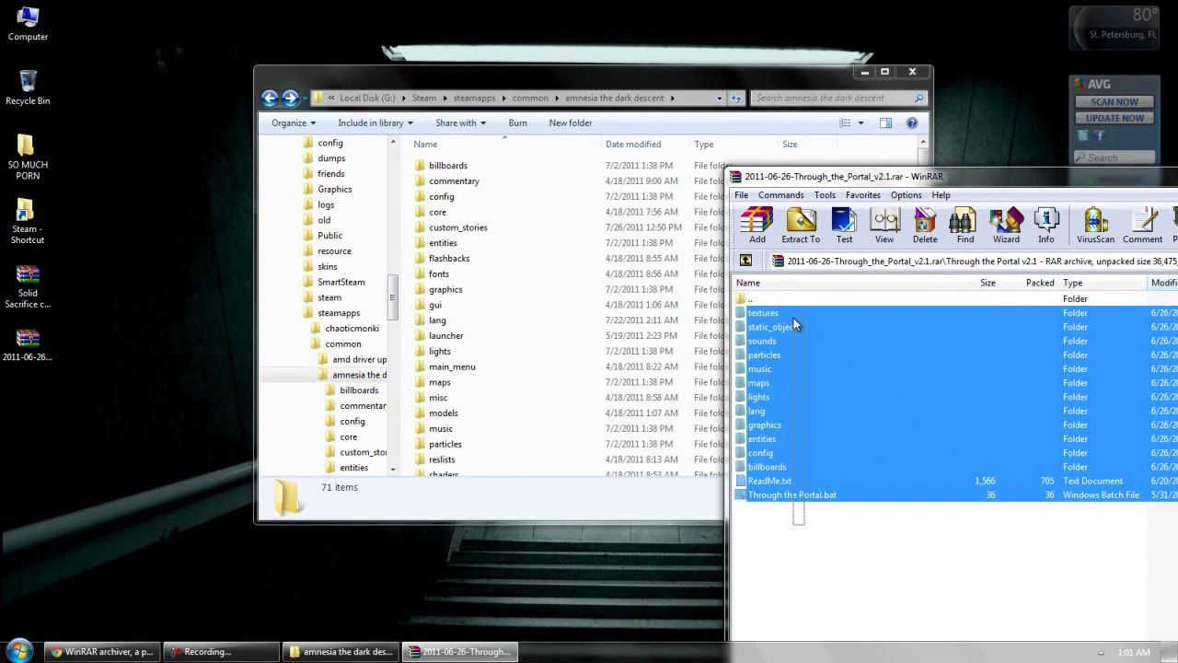
{"action": "left_click_drag", "start_coordinate": [793, 317], "coordinate": [801, 311]}
{"action": "left_click", "coordinate": [630, 160]}
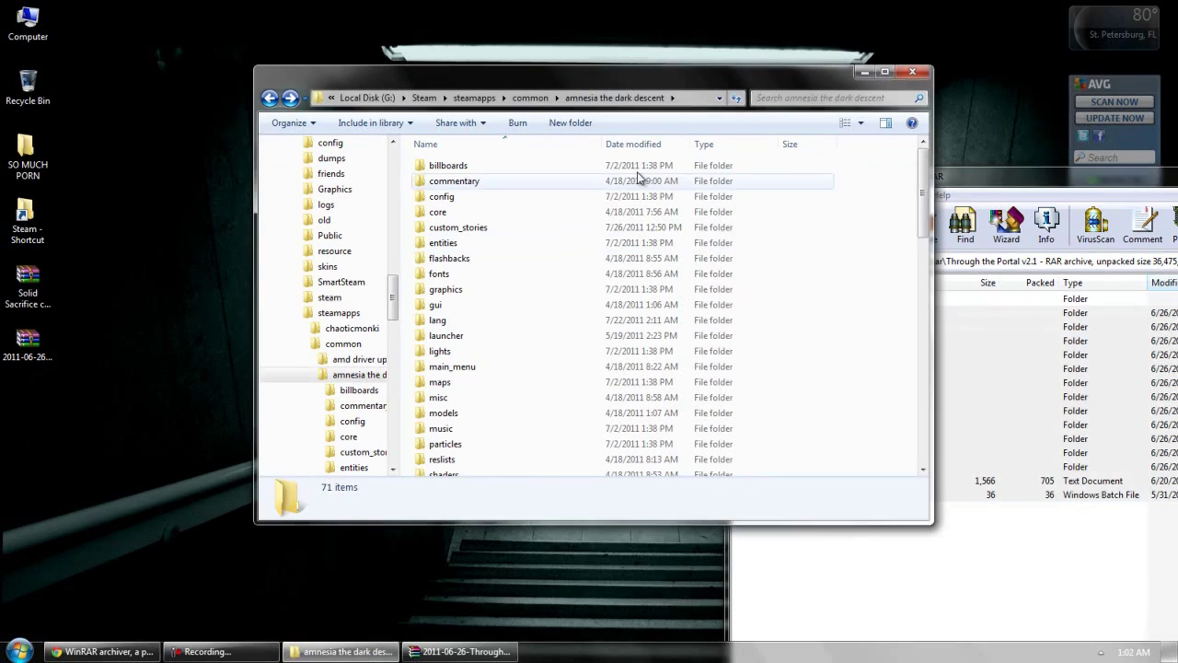
{"action": "scroll", "coordinate": [644, 242], "scroll_direction": "down", "scroll_amount": 3}
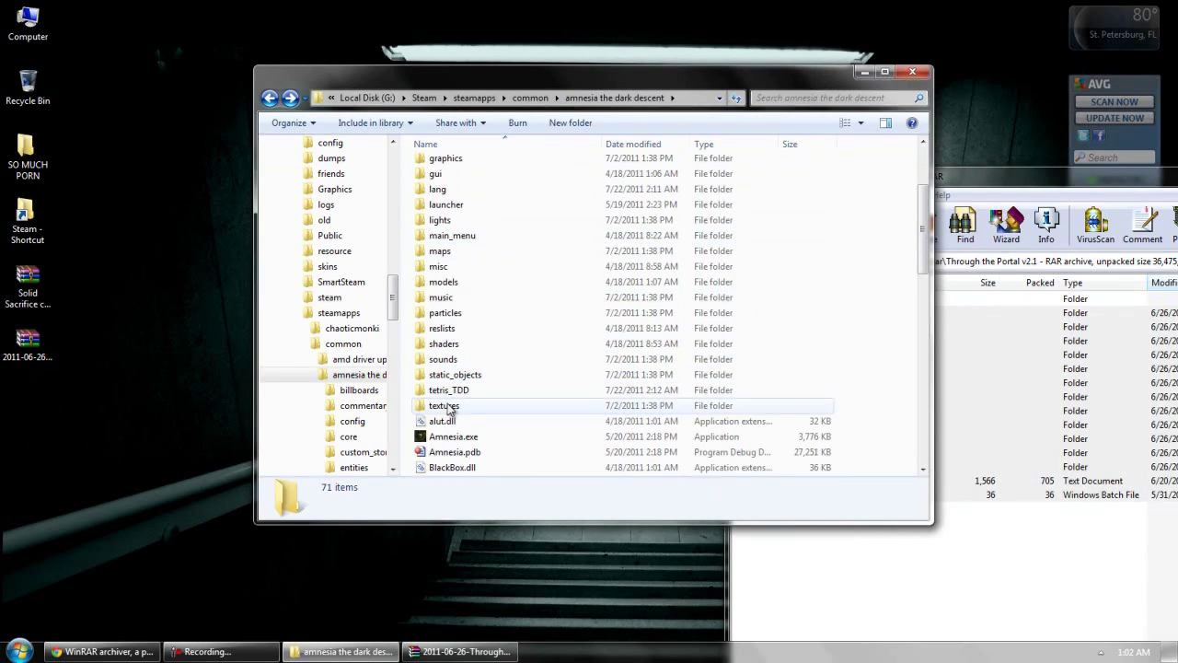
{"action": "left_click", "coordinate": [939, 176]}
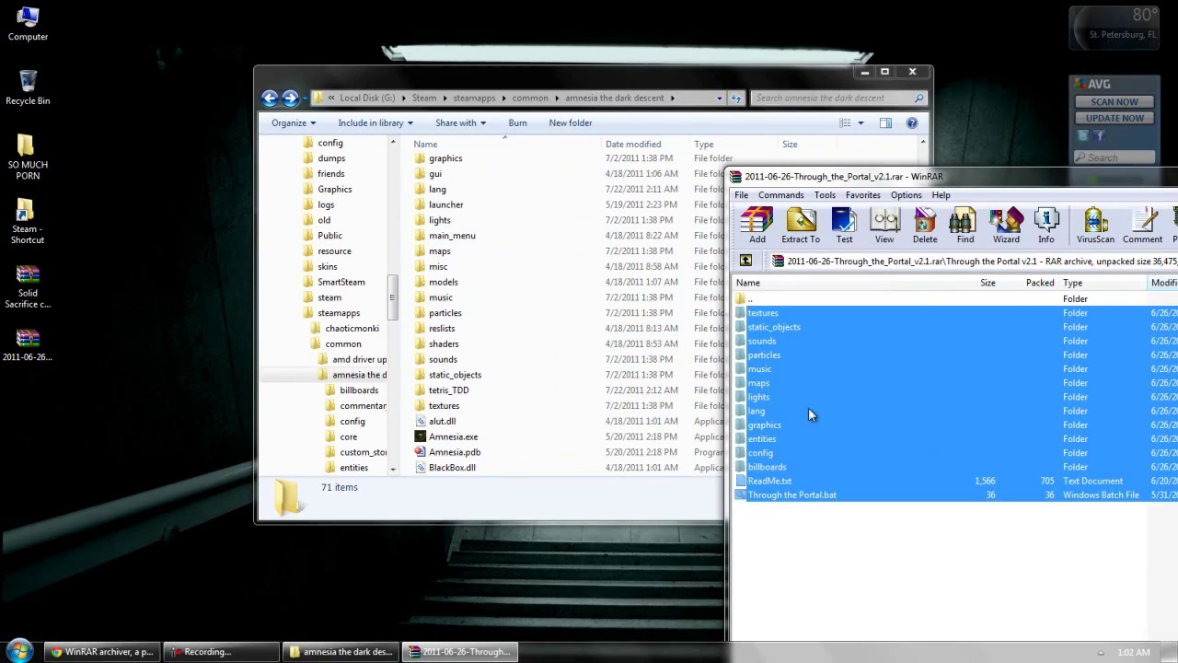
- Copy the selected mod files into amnesia the dark descent, merging folders and replacing all conflicting files
{"action": "left_click_drag", "start_coordinate": [756, 387], "coordinate": [405, 372]}
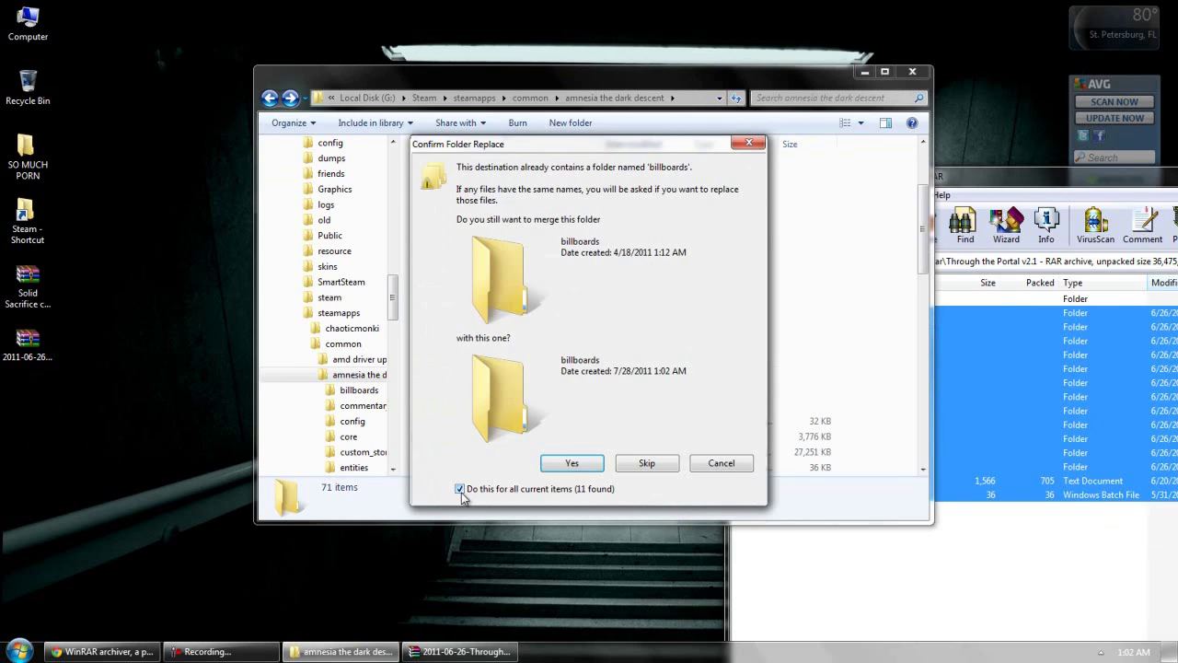
{"action": "left_click", "coordinate": [565, 467]}
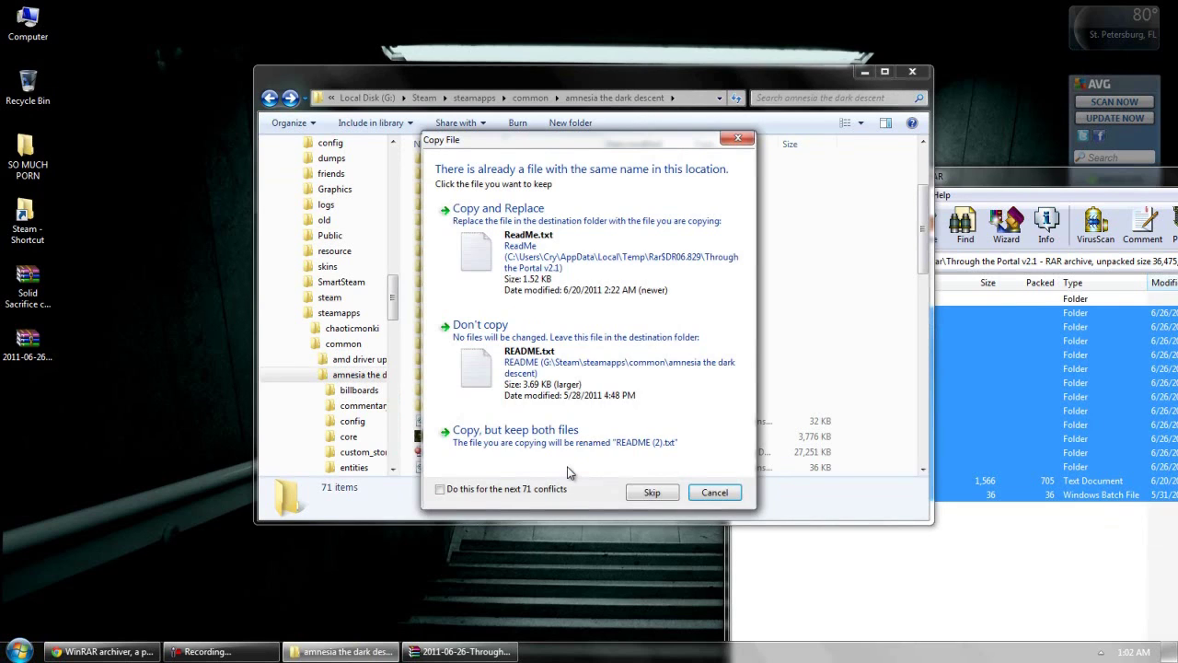
{"action": "left_click", "coordinate": [440, 488]}
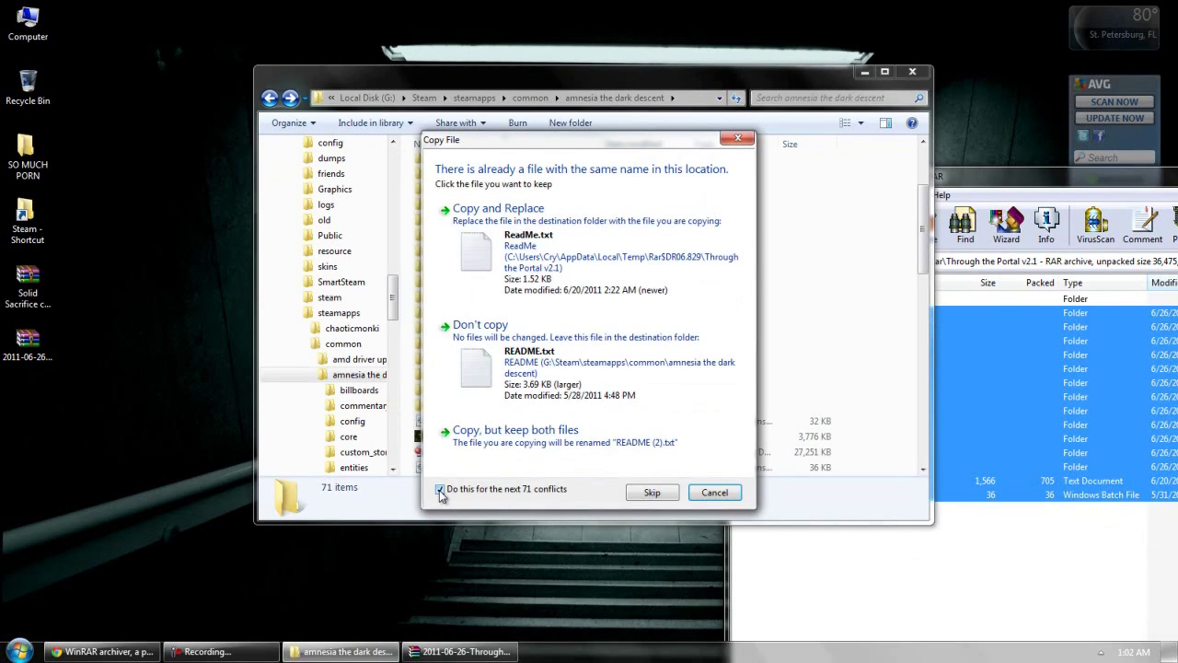
{"action": "left_click", "coordinate": [547, 241]}
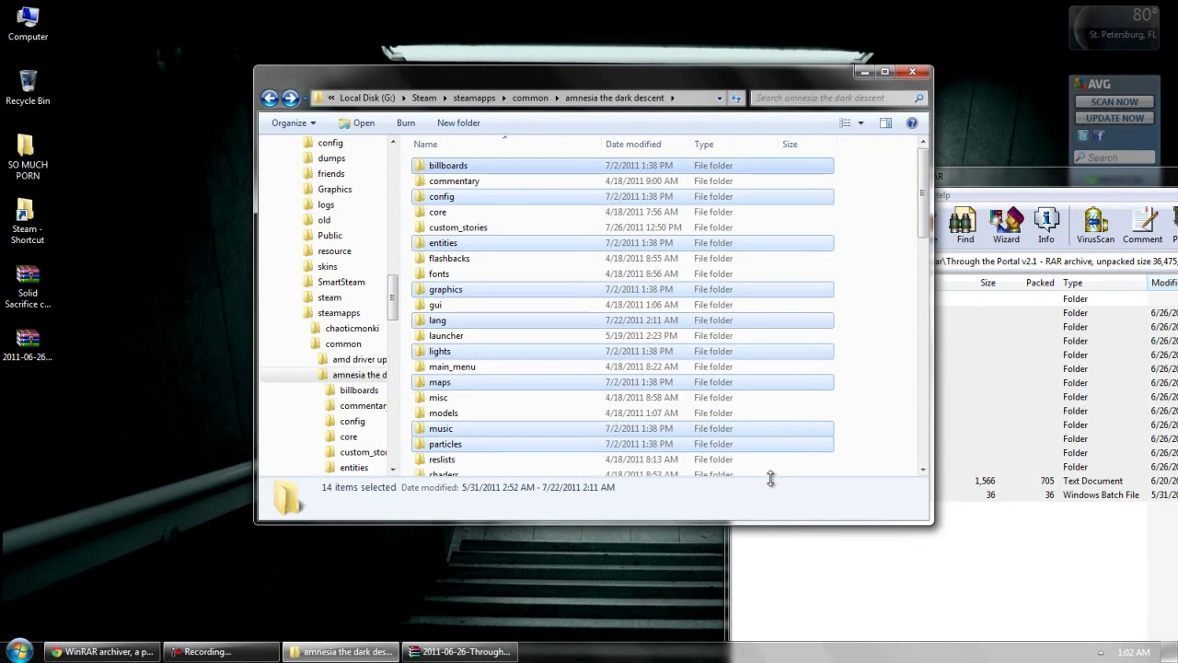
{"action": "left_click", "coordinate": [898, 387]}
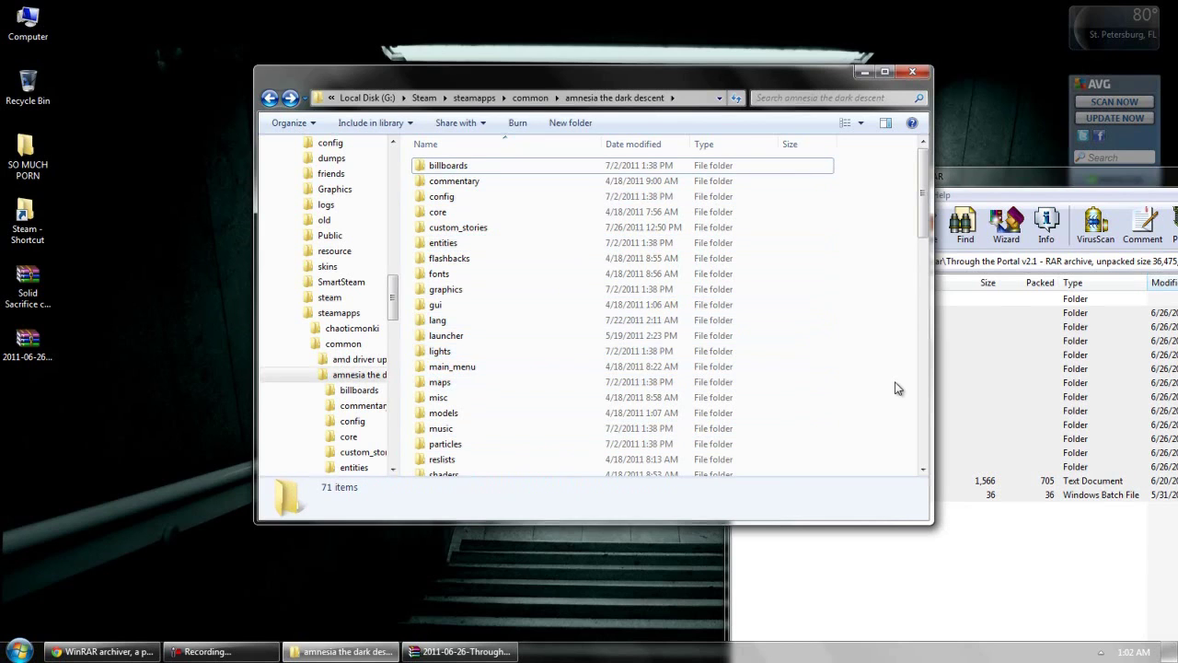
- Run Through the Portal.bat from the Amnesia game folder and bring up the Amnesia launcher
{"action": "scroll", "coordinate": [897, 387], "scroll_direction": "down", "scroll_amount": 7}
{"action": "left_click", "coordinate": [1043, 571]}
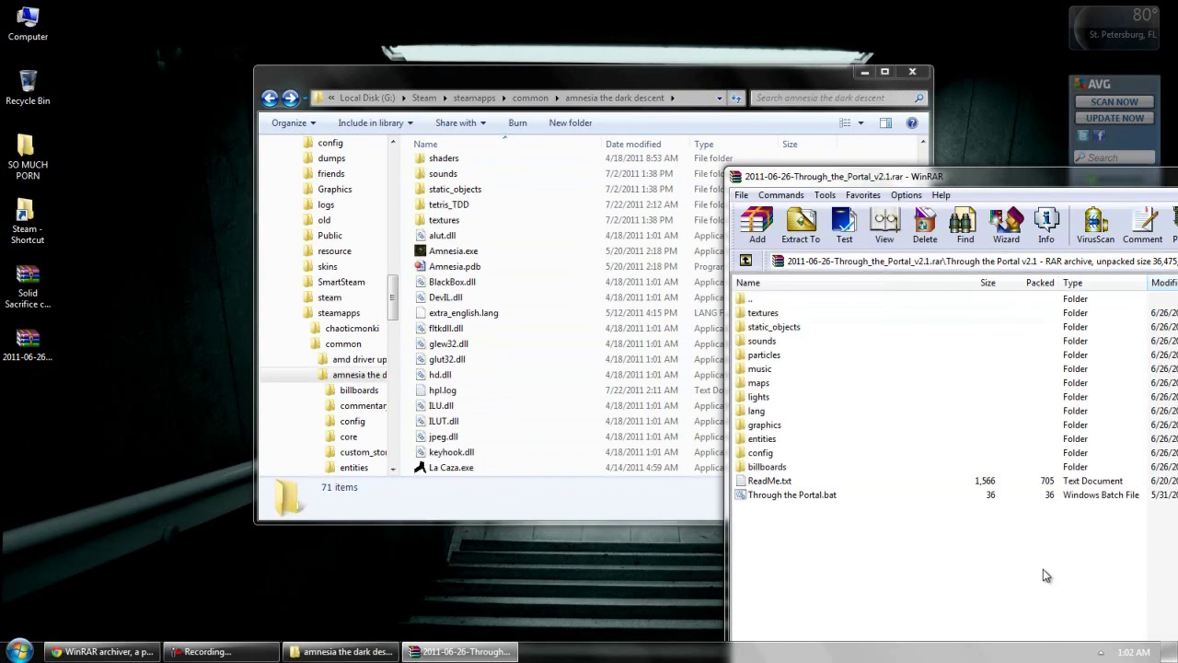
{"action": "left_click", "coordinate": [741, 81]}
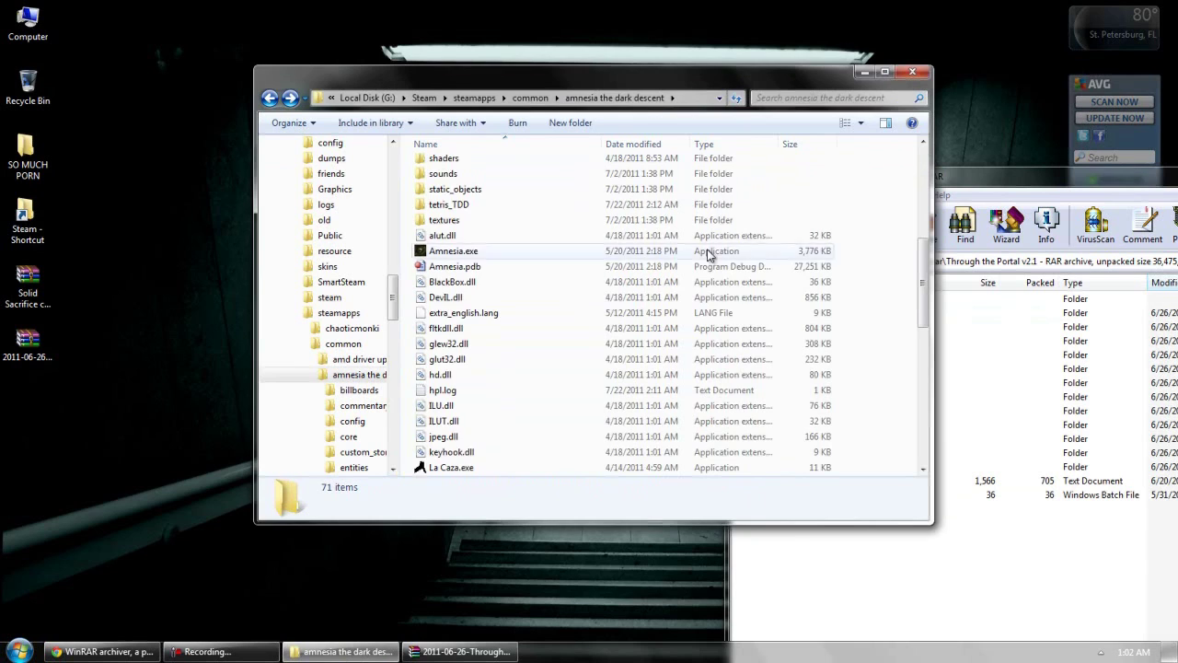
{"action": "scroll", "coordinate": [701, 303], "scroll_direction": "down", "scroll_amount": 3}
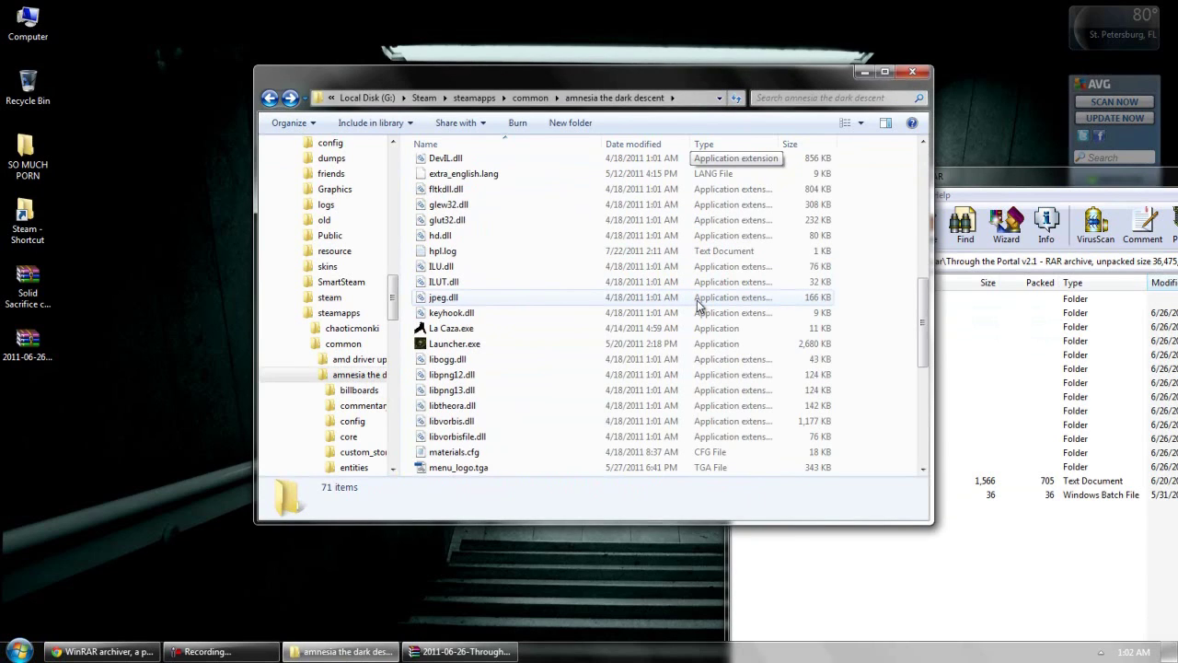
{"action": "scroll", "coordinate": [848, 361], "scroll_direction": "down", "scroll_amount": 4}
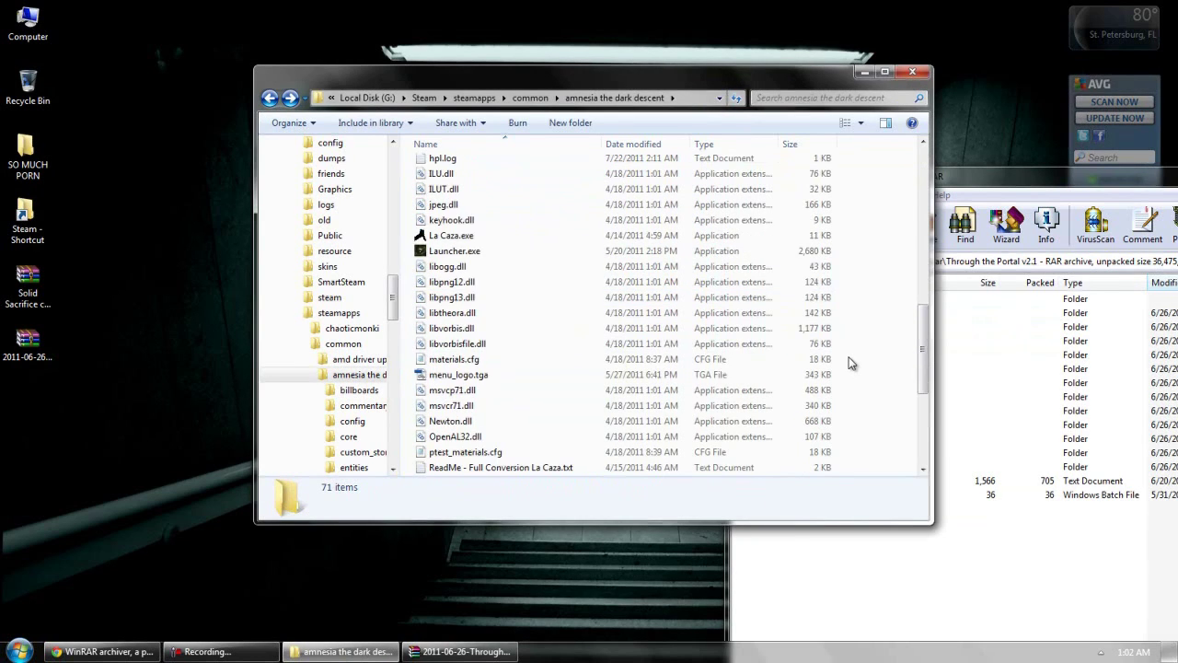
{"action": "scroll", "coordinate": [848, 362], "scroll_direction": "down", "scroll_amount": 2}
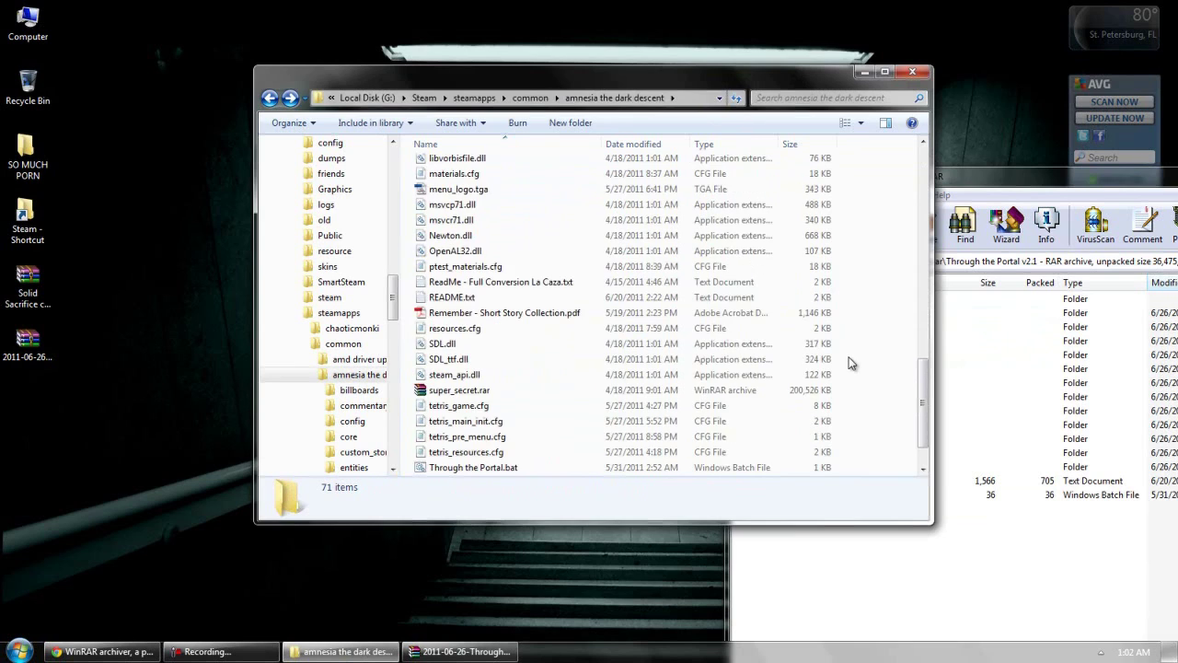
{"action": "scroll", "coordinate": [849, 362], "scroll_direction": "down", "scroll_amount": 1}
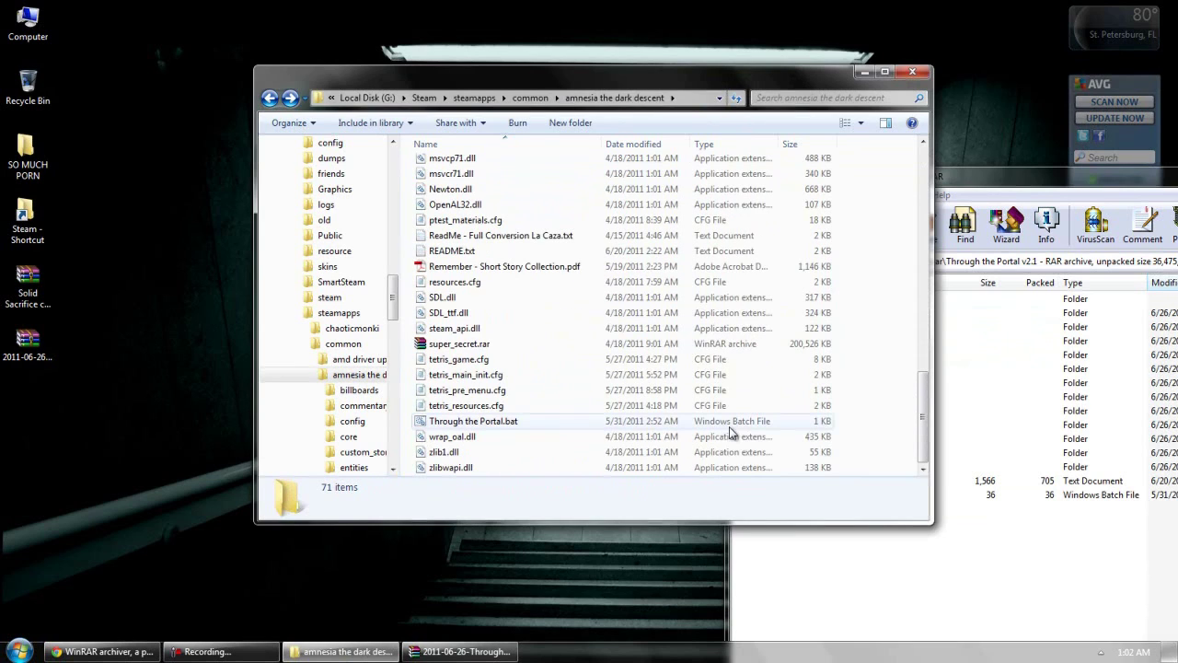
{"action": "left_click", "coordinate": [493, 426]}
{"action": "double_click", "coordinate": [494, 425]}
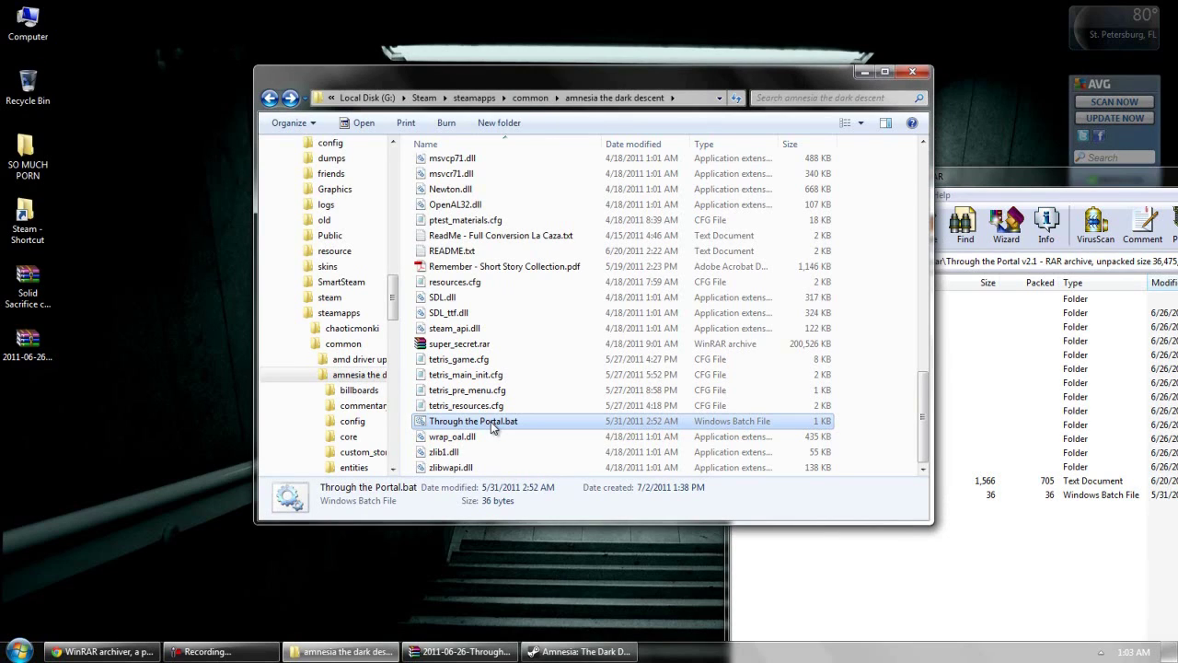
{"action": "left_click", "coordinate": [597, 654]}
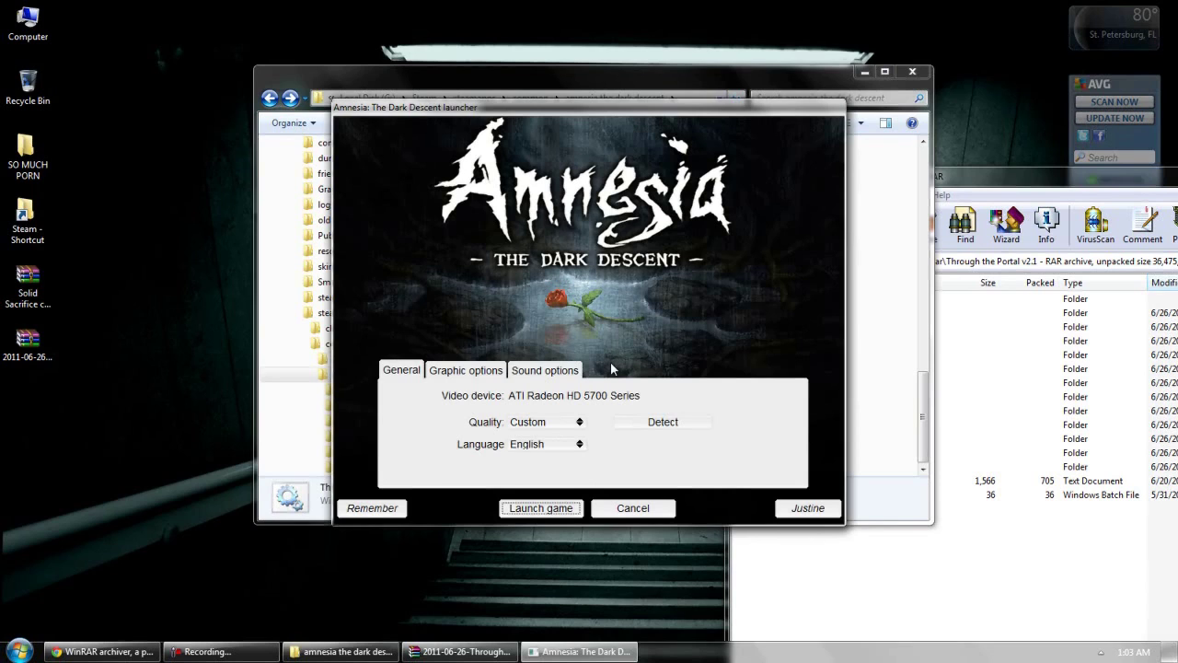
- Check the launcher's Graphic options, Sound options and General tabs, then cancel without launching
{"action": "left_click", "coordinate": [466, 372]}
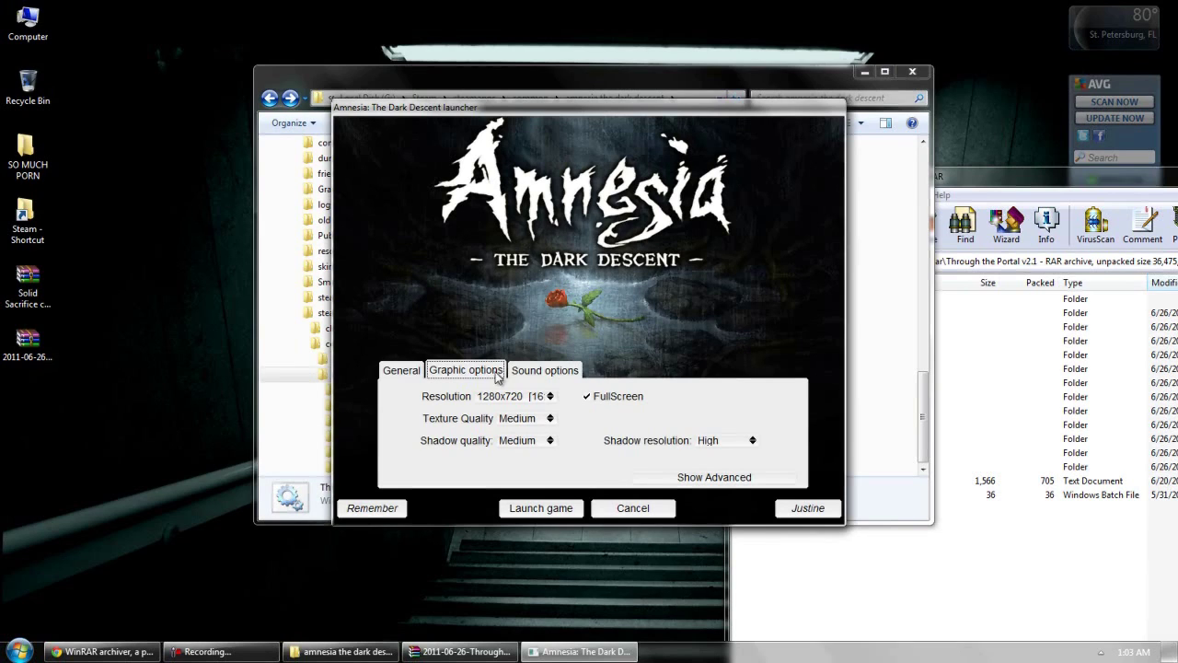
{"action": "left_click", "coordinate": [530, 370]}
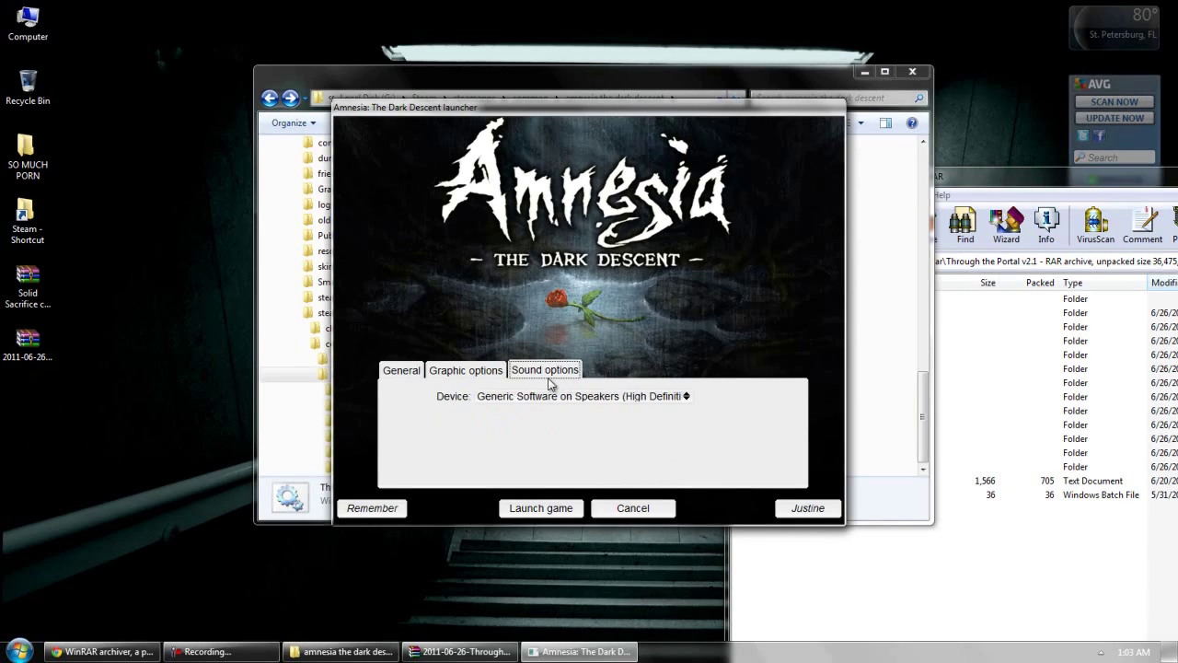
{"action": "left_click", "coordinate": [467, 372]}
{"action": "left_click", "coordinate": [412, 376]}
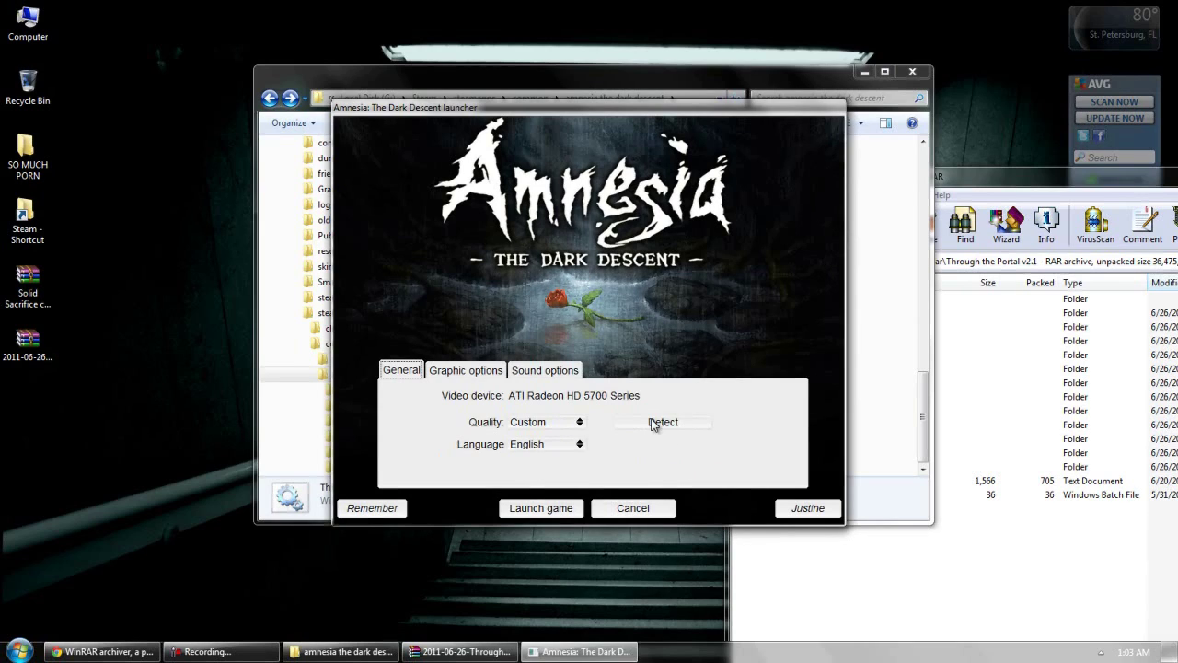
{"action": "left_click", "coordinate": [634, 508]}
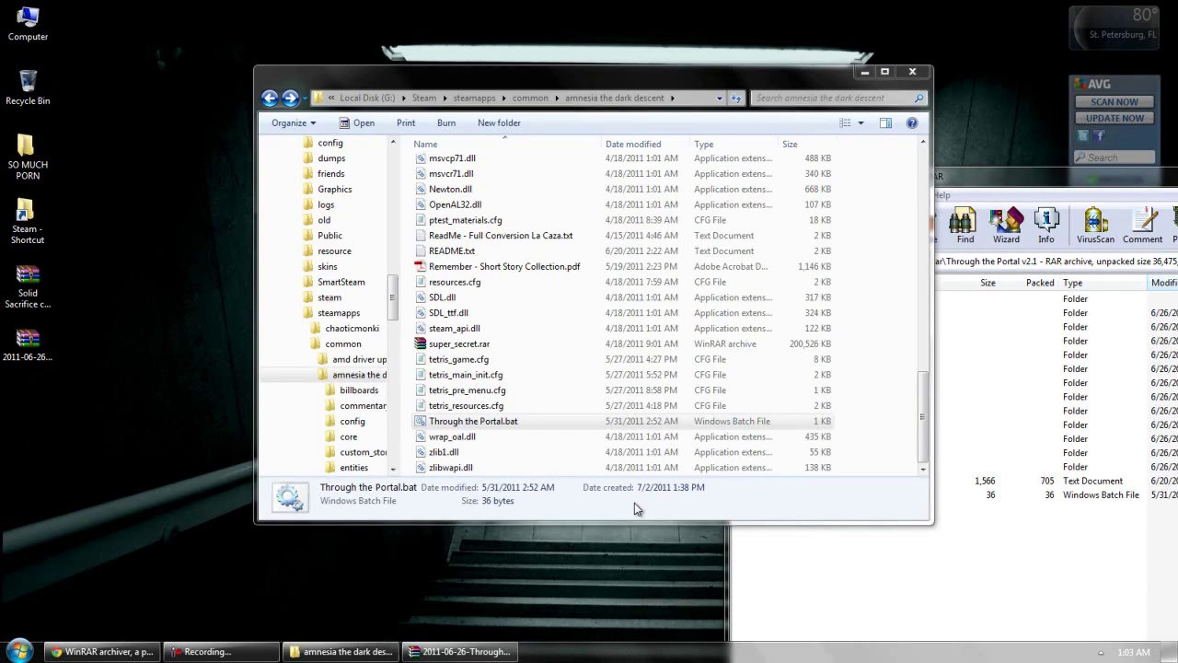
- Return to the game folder window and open custom_stories to list its 17 story folders
{"action": "left_click", "coordinate": [863, 602]}
{"action": "left_click", "coordinate": [582, 83]}
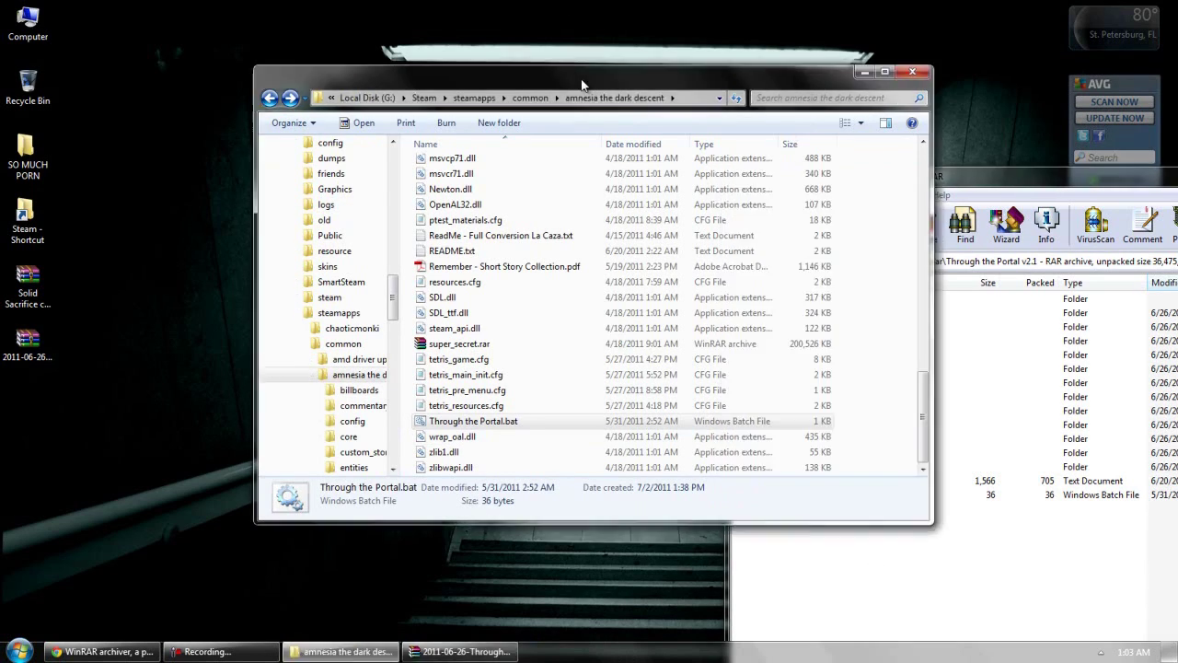
{"action": "scroll", "coordinate": [560, 292], "scroll_direction": "up", "scroll_amount": 10}
{"action": "left_click", "coordinate": [471, 230]}
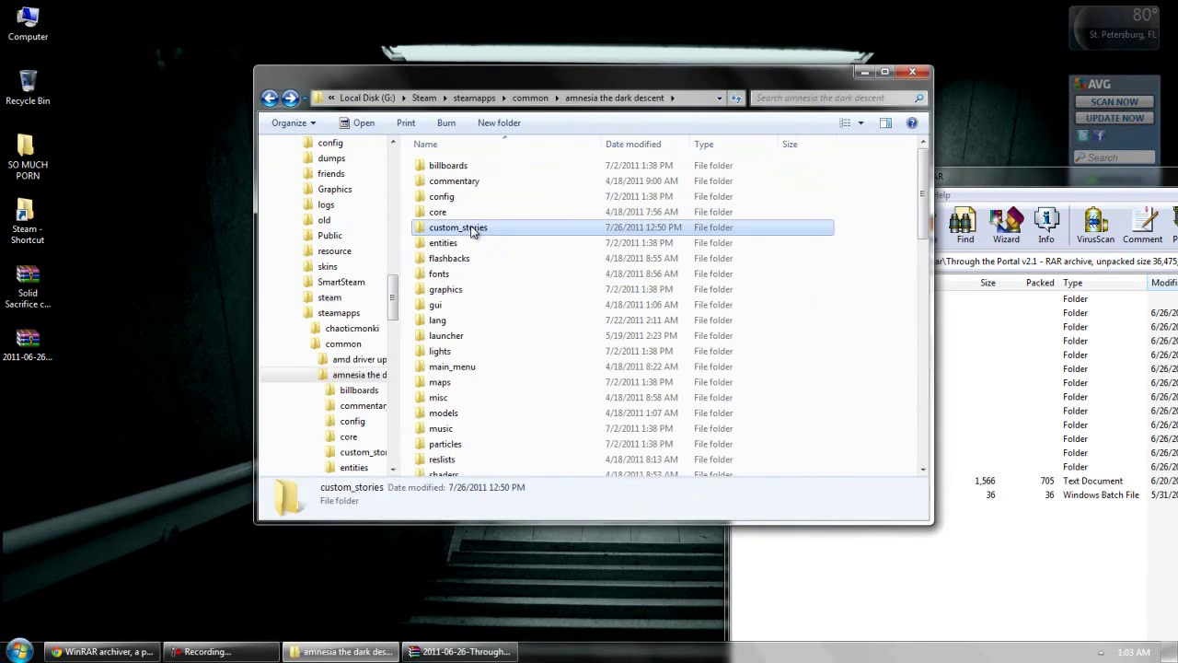
{"action": "double_click", "coordinate": [471, 230]}
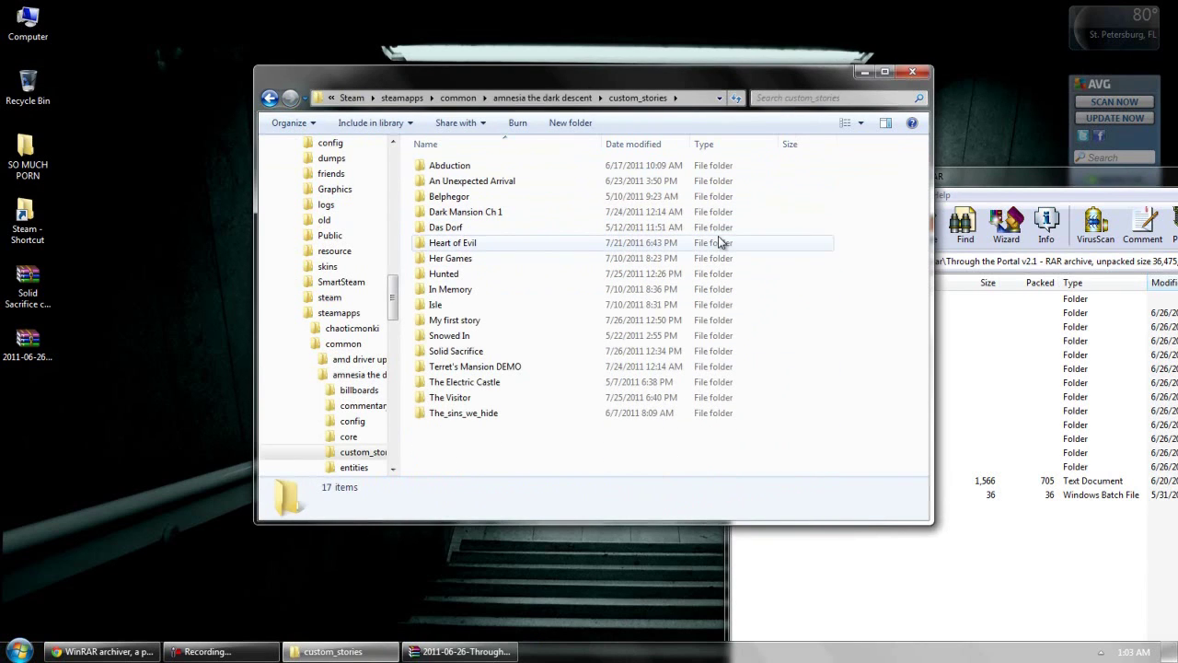